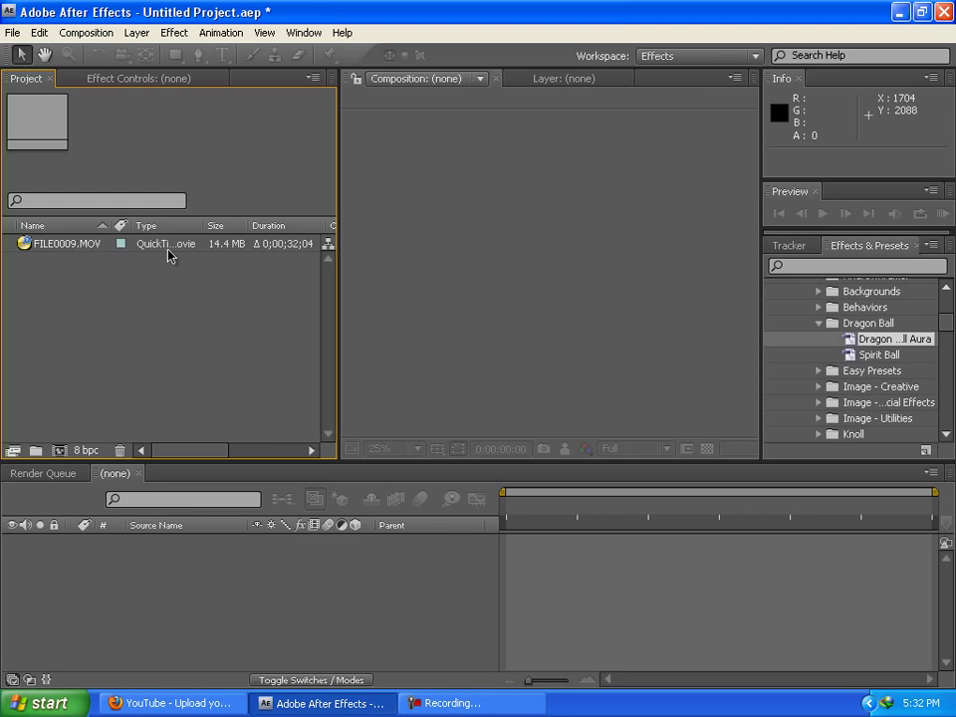
Copy the Dragon Ball Aura preset file from the desktop.
key("super+d")
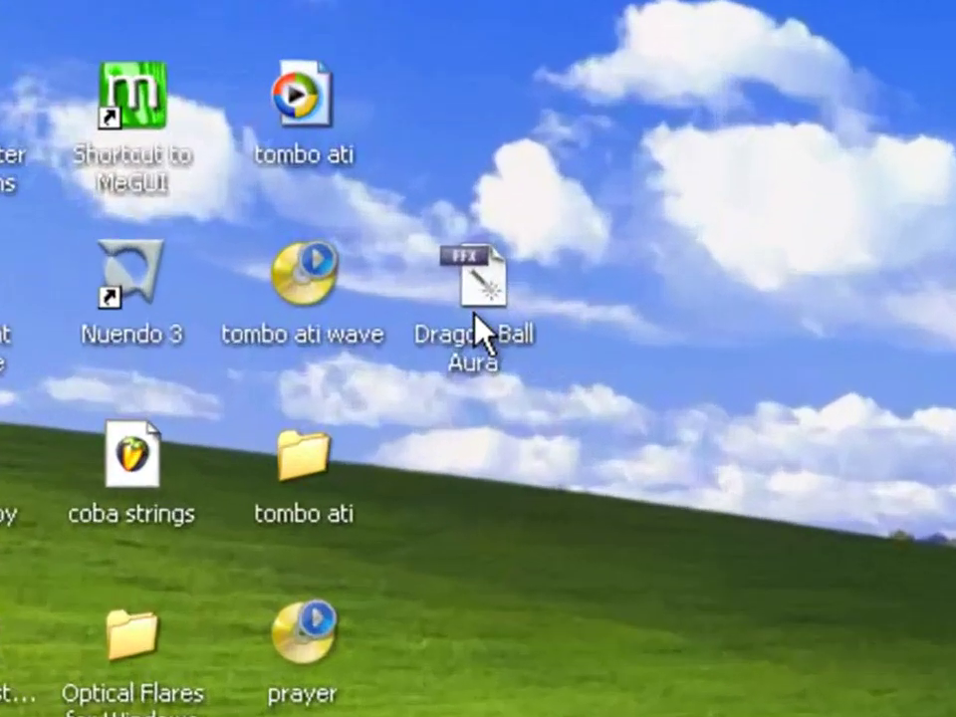
left_click_drag(617, 339, 656, 351)
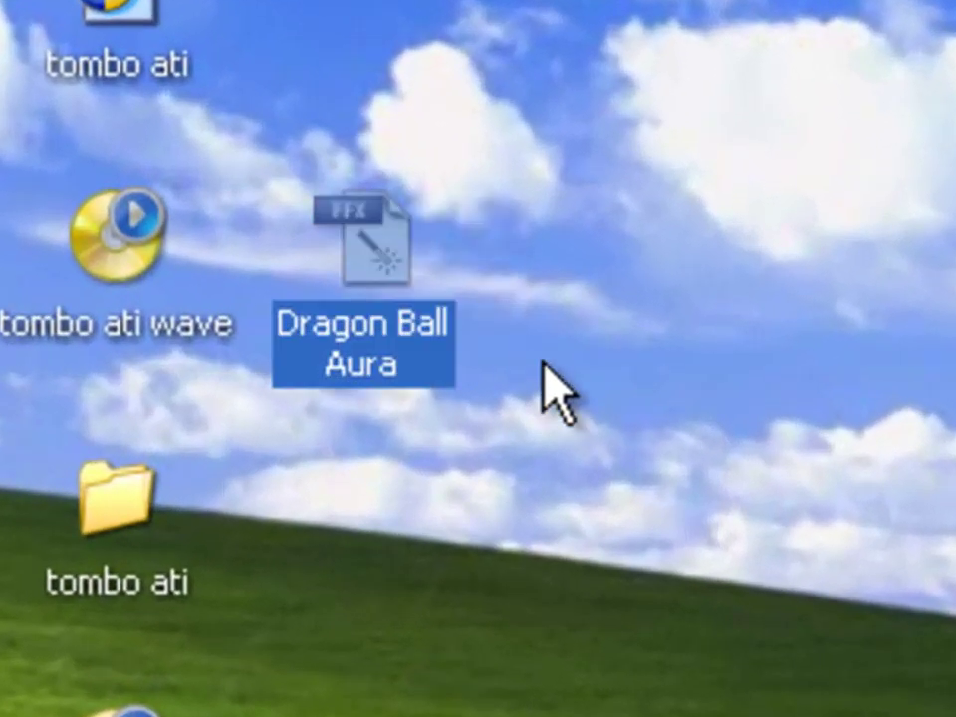
right_click(378, 293)
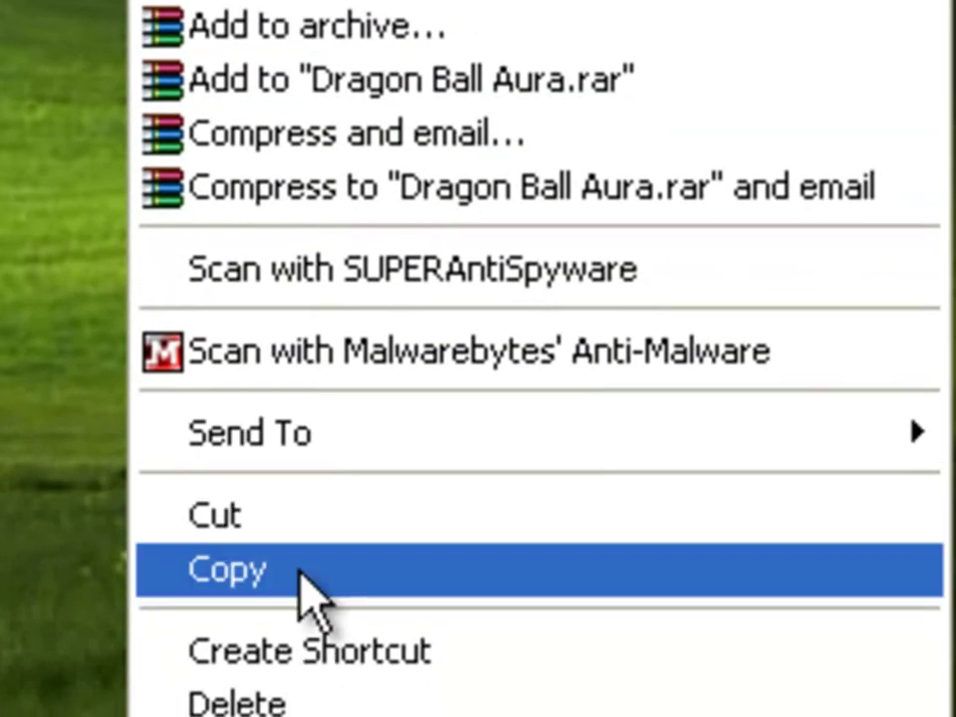
left_click(300, 576)
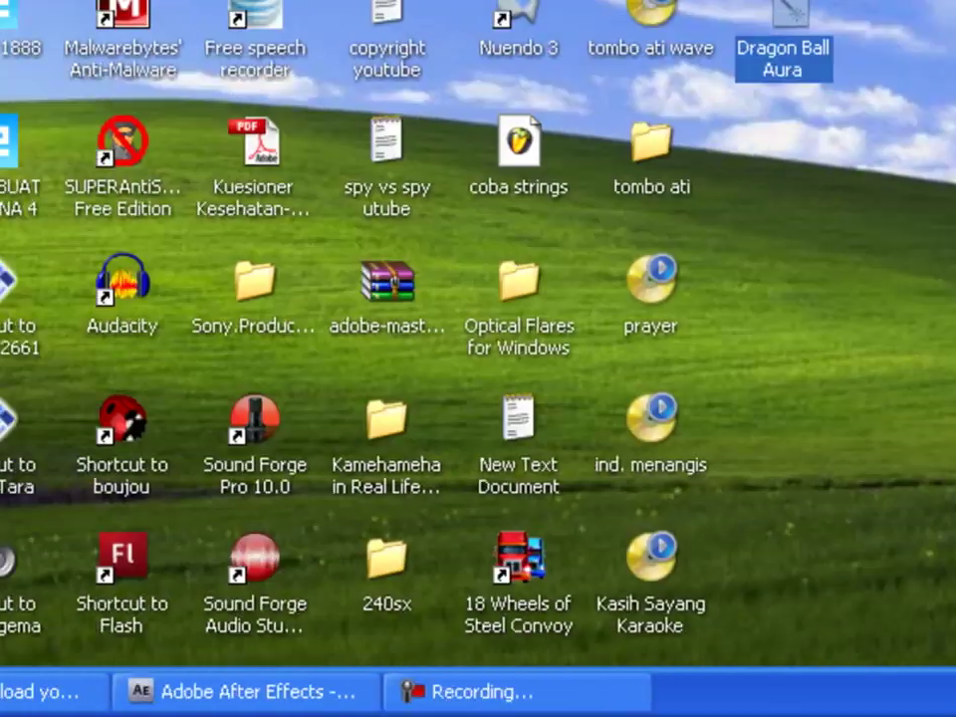
Browse to C:\Program Files\Adobe\Adobe After Effects CS4\Support Files\Presets in My Computer.
left_click(50, 709)
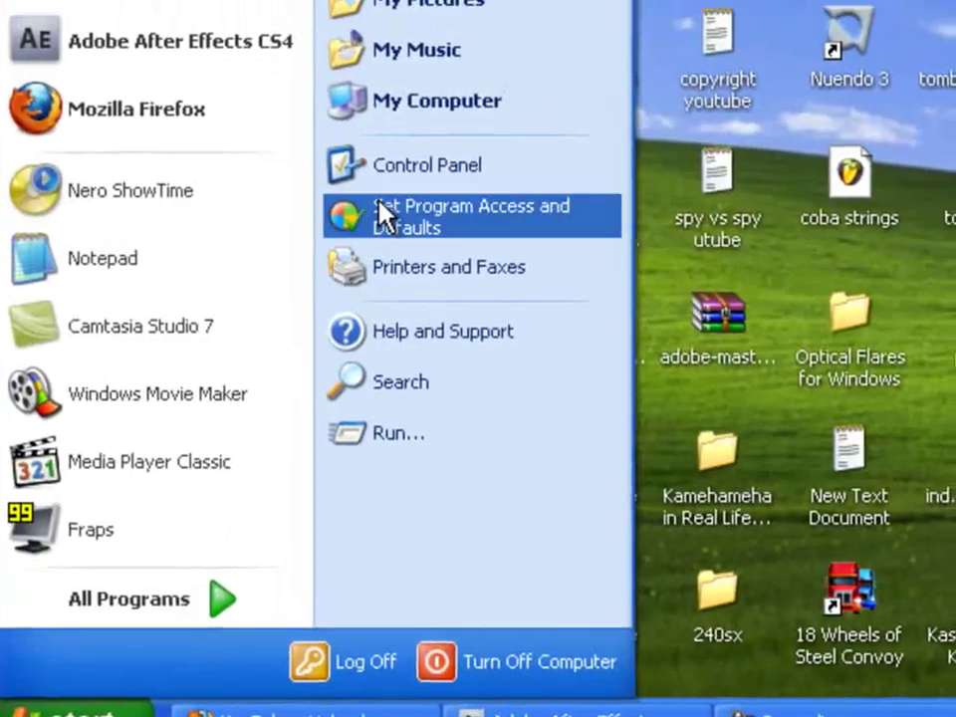
left_click(363, 288)
double_click(367, 158)
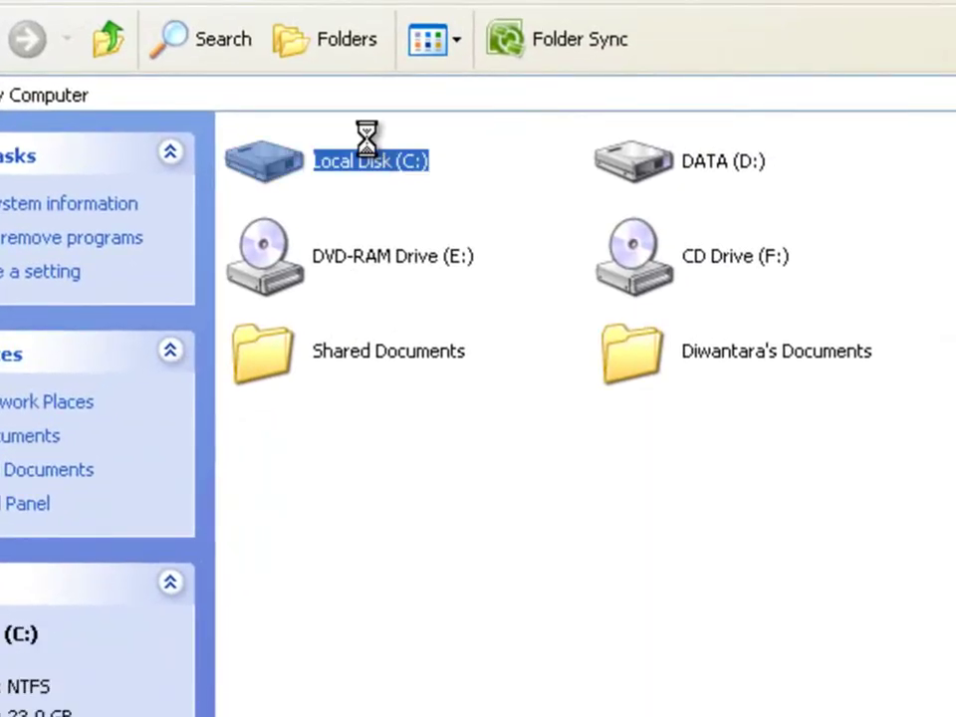
double_click(305, 426)
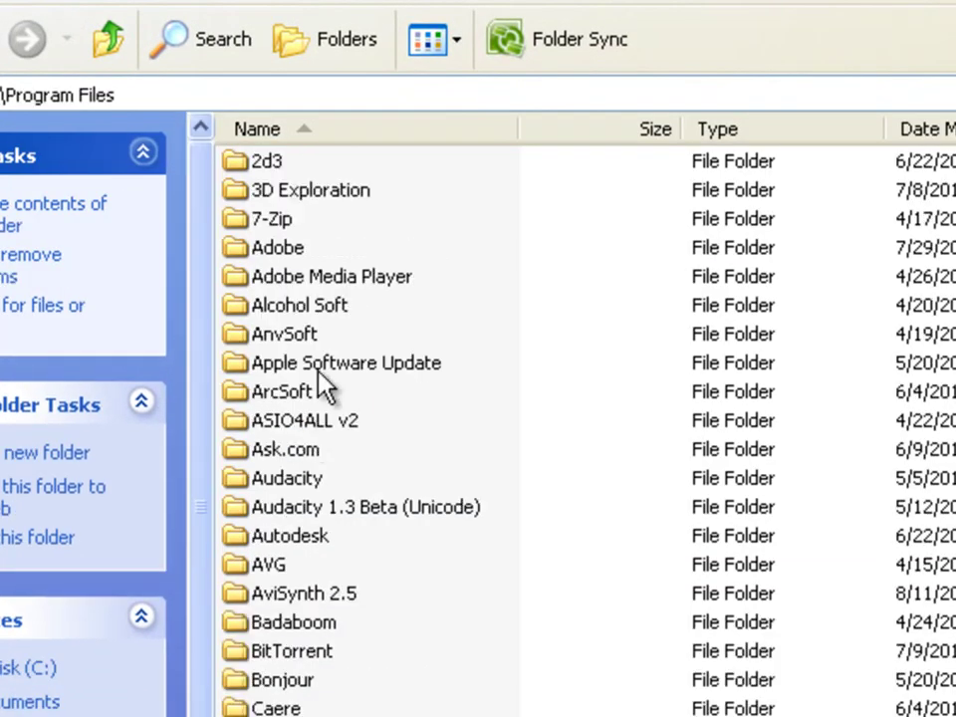
double_click(278, 248)
left_click(330, 221)
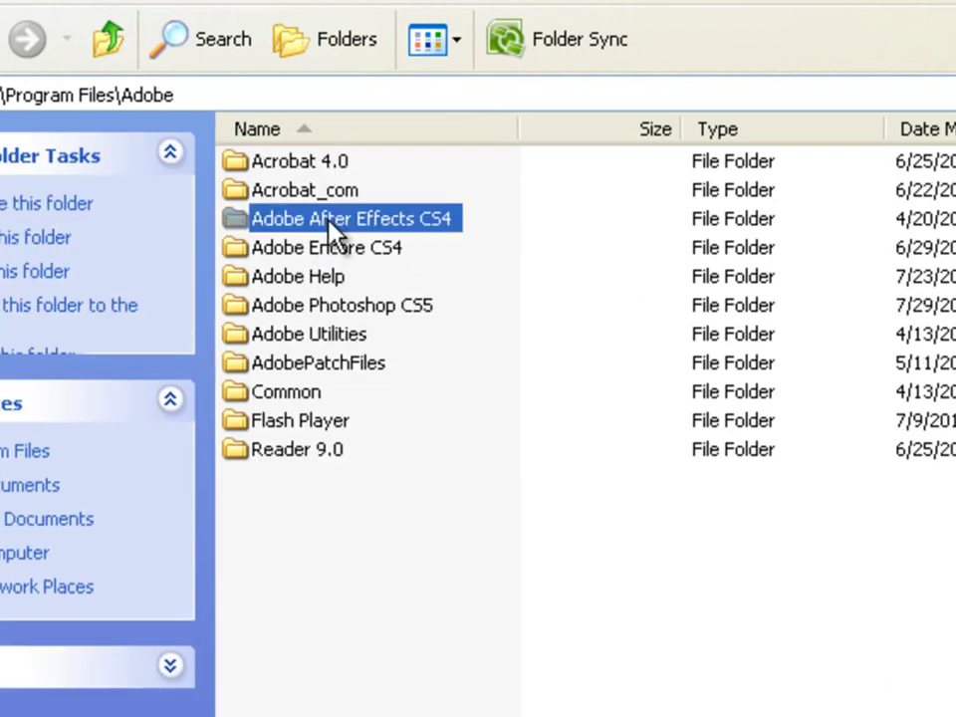
double_click(330, 221)
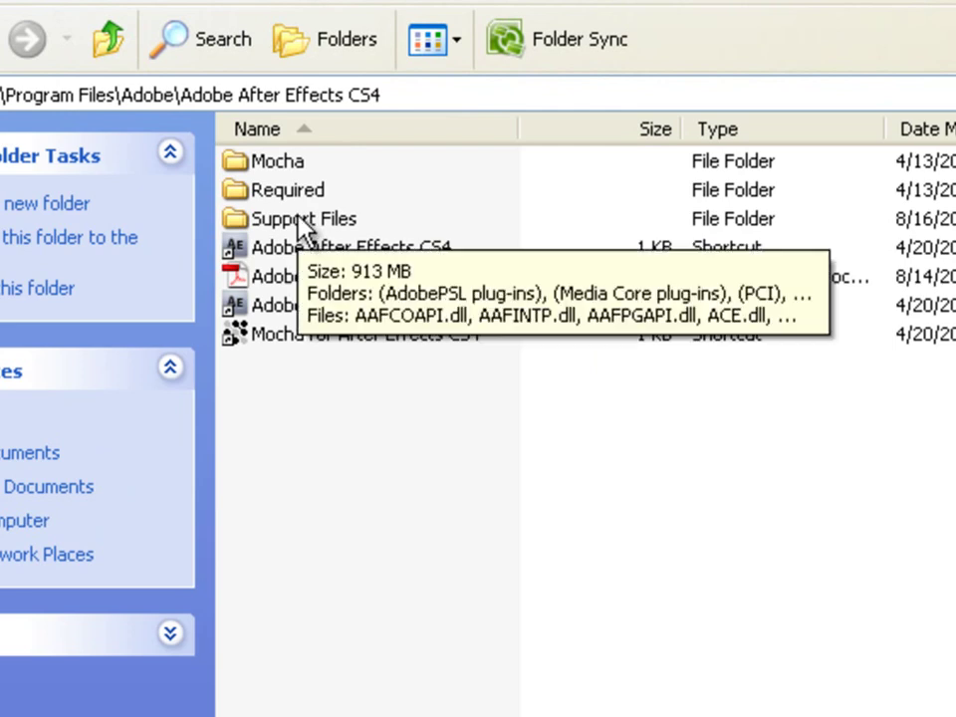
double_click(299, 219)
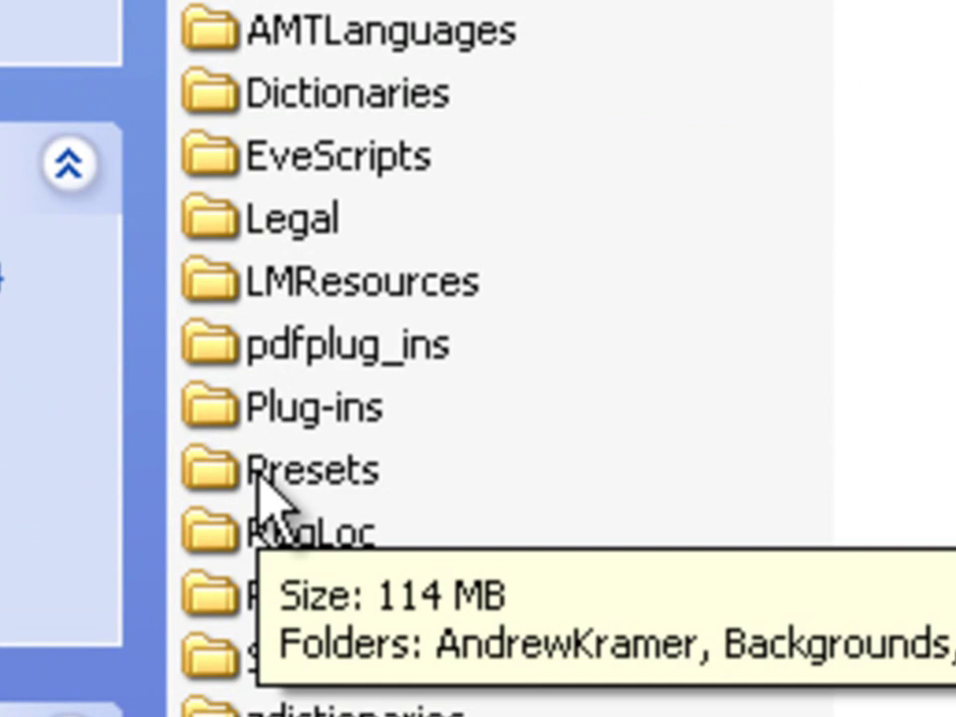
double_click(303, 480)
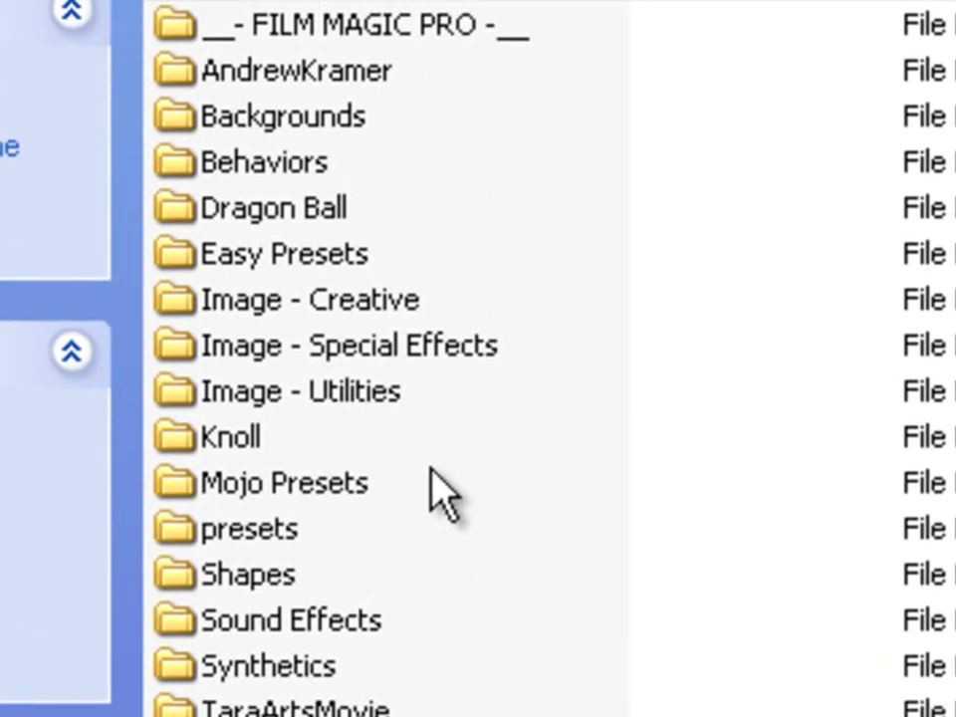
Paste the preset into the Dragon Ball folder, replacing the existing copy, and close the window.
right_click(607, 225)
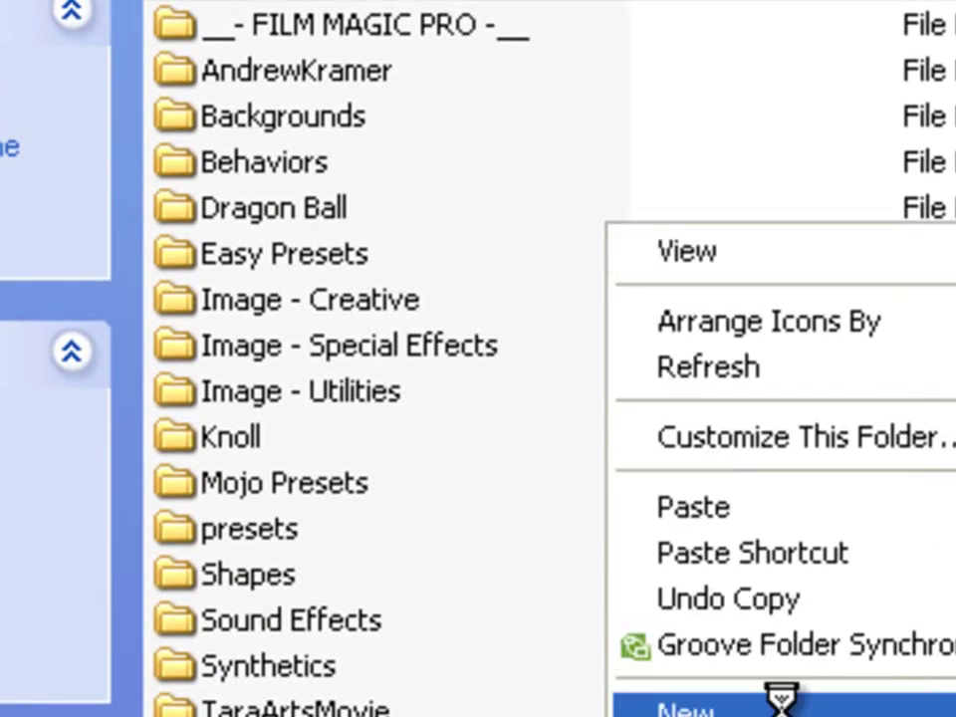
left_click(512, 160)
left_click(206, 214)
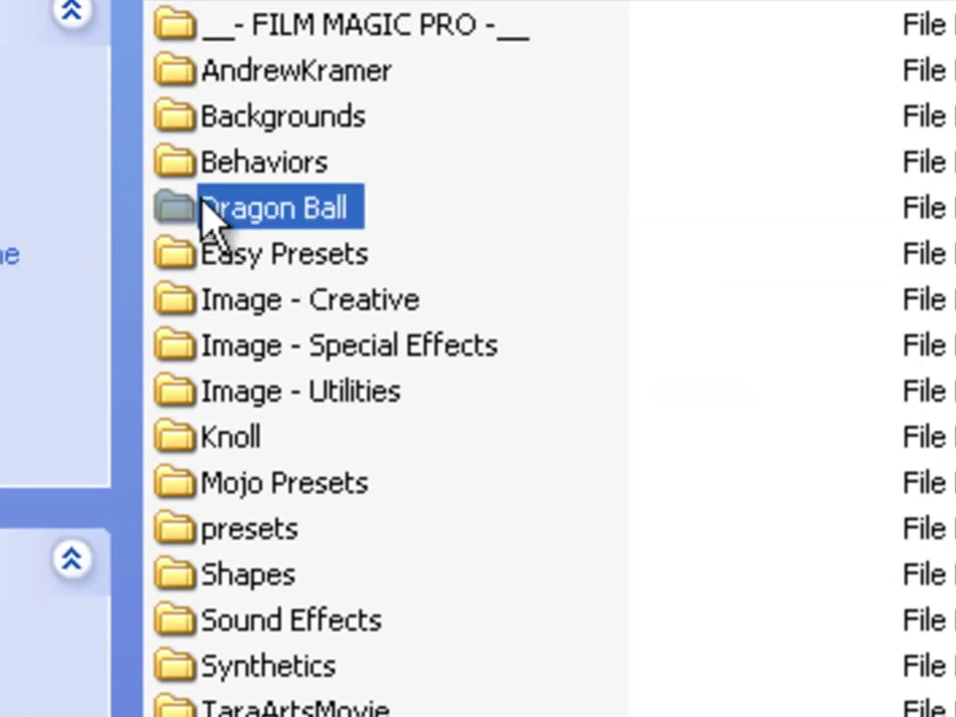
double_click(206, 214)
right_click(380, 119)
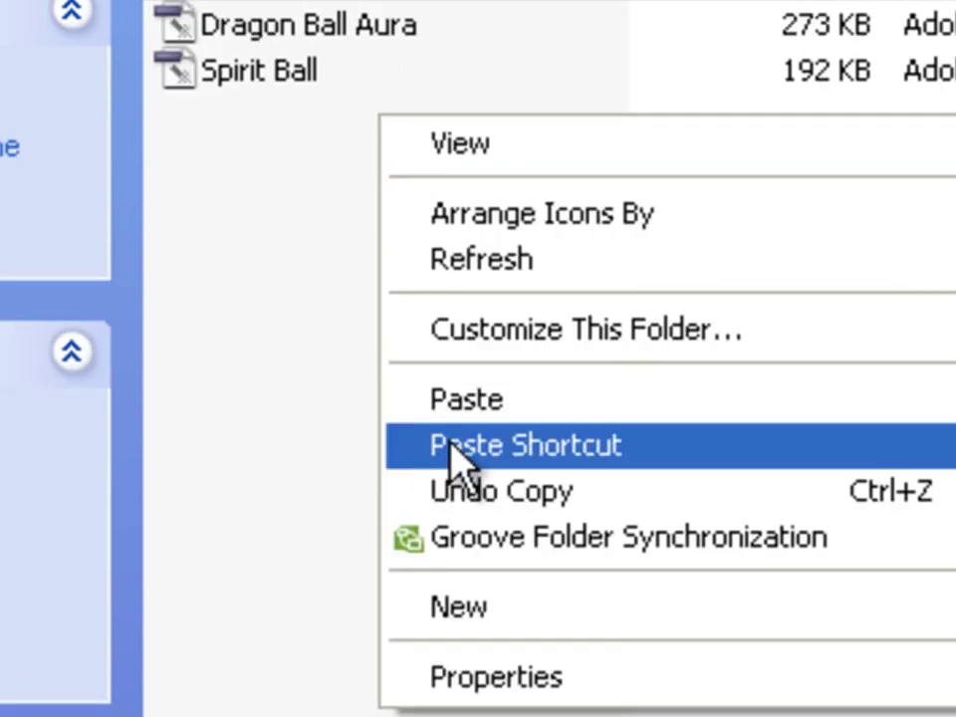
left_click(460, 403)
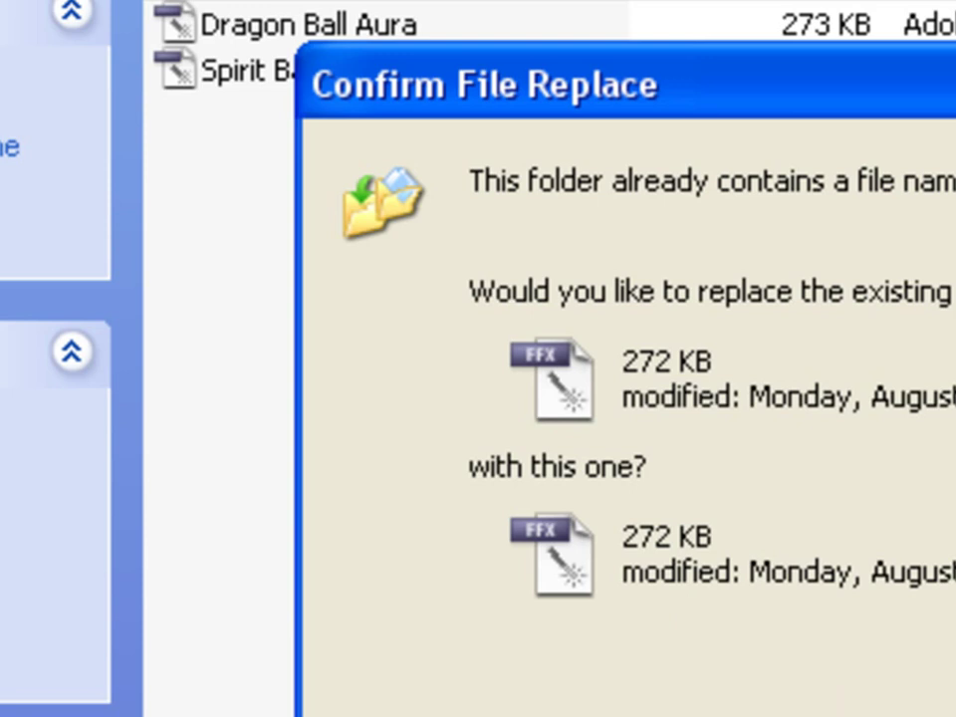
left_click(476, 403)
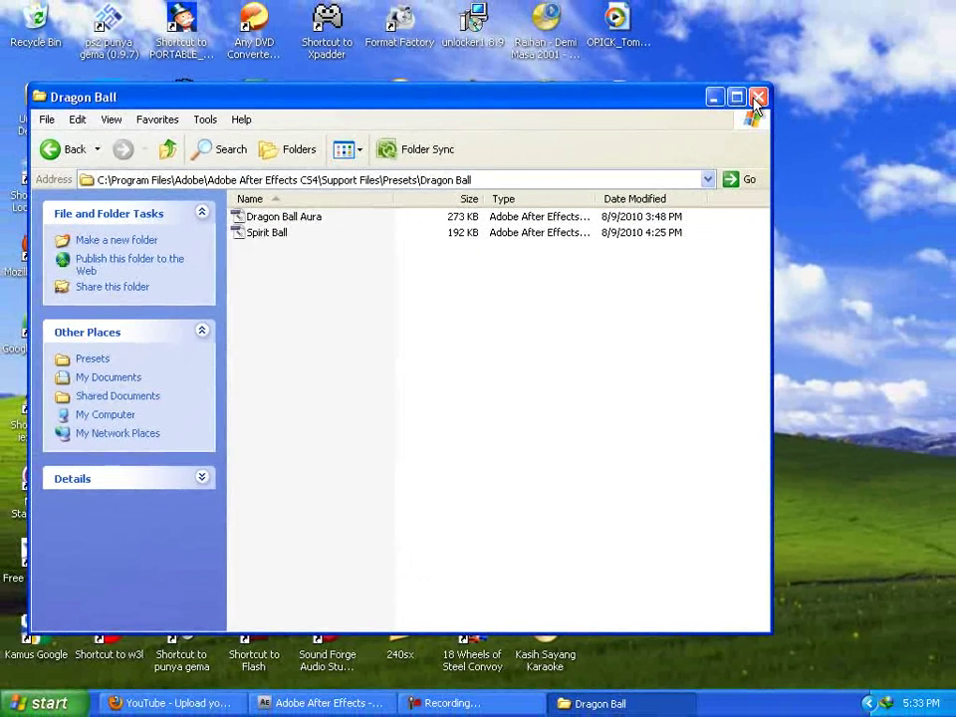
left_click(757, 95)
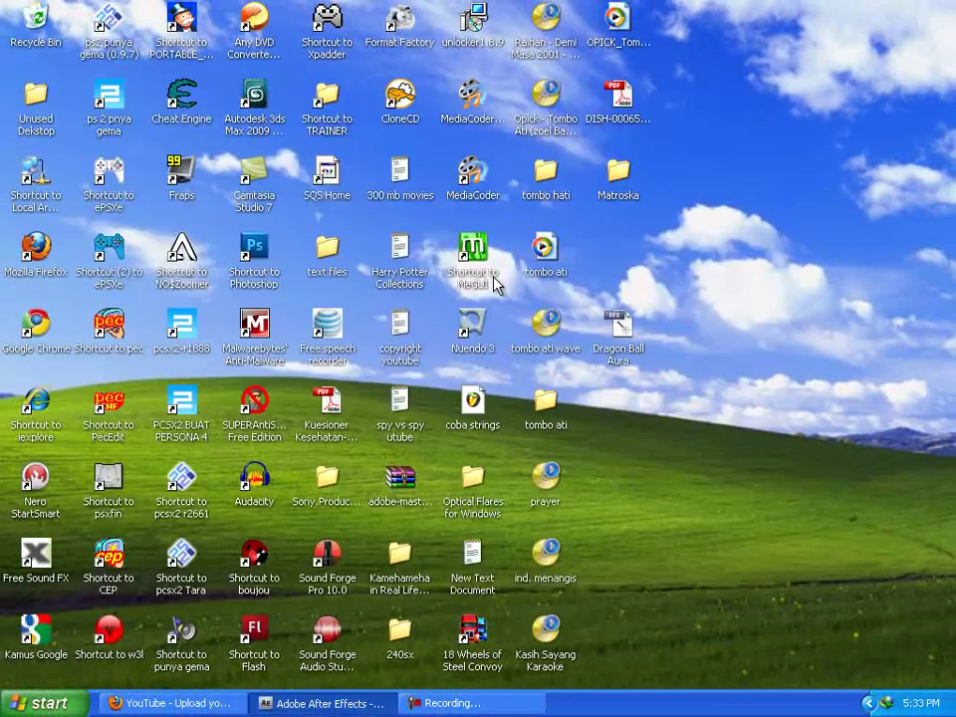
Restore After Effects and expand the Dragon Ball presets to find Dragon Ball Aura beside Spirit Ball.
left_click(316, 703)
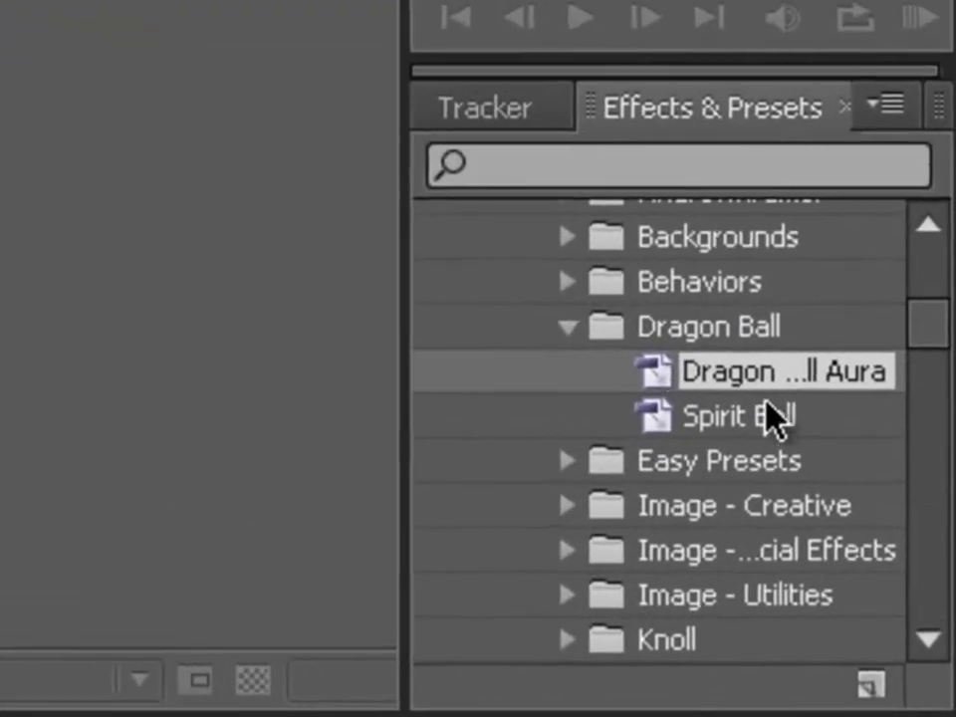
left_click(557, 332)
left_click(514, 109)
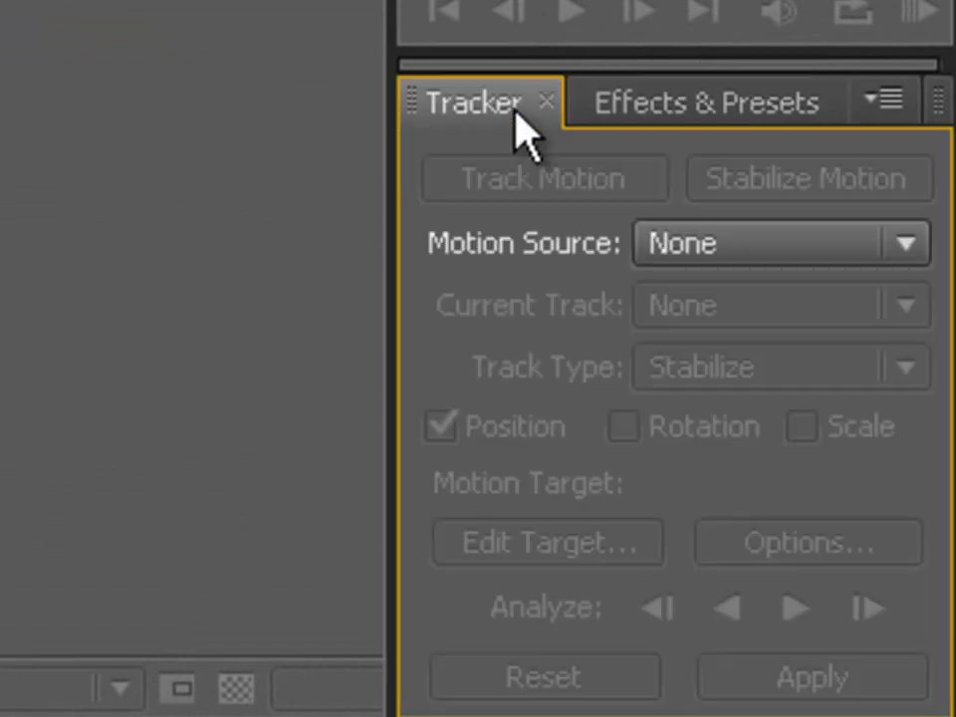
left_click(704, 116)
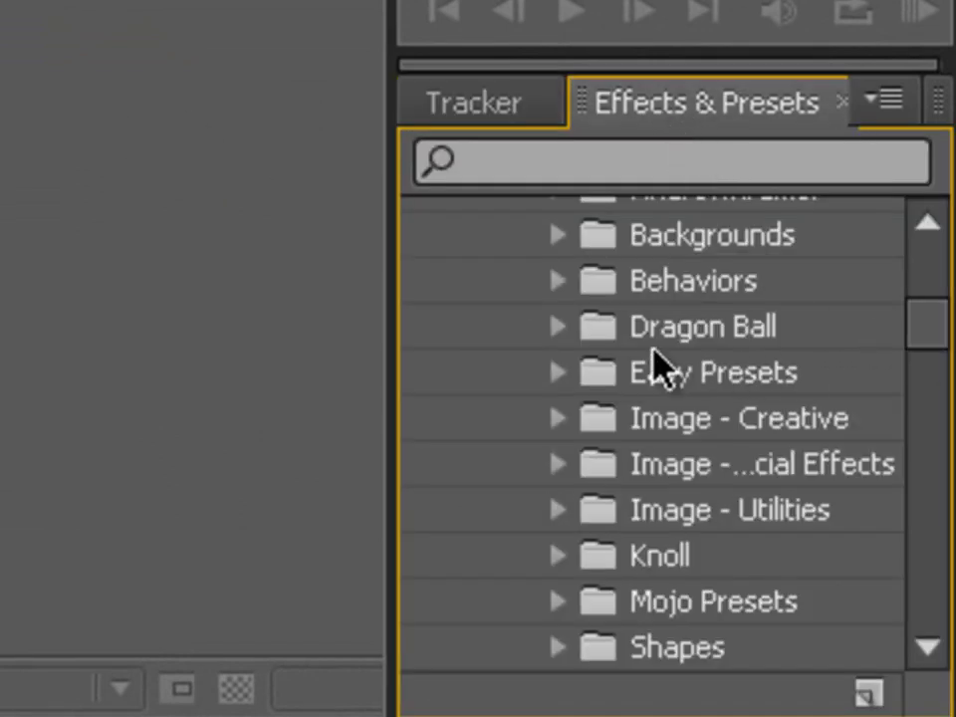
left_click(555, 326)
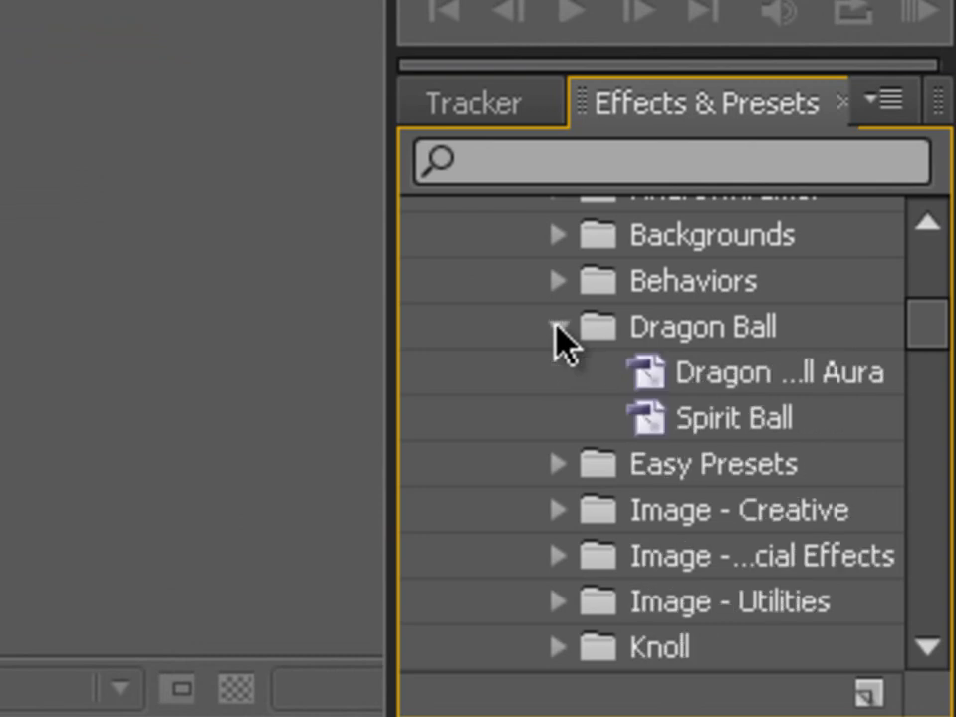
left_click_drag(923, 349, 928, 267)
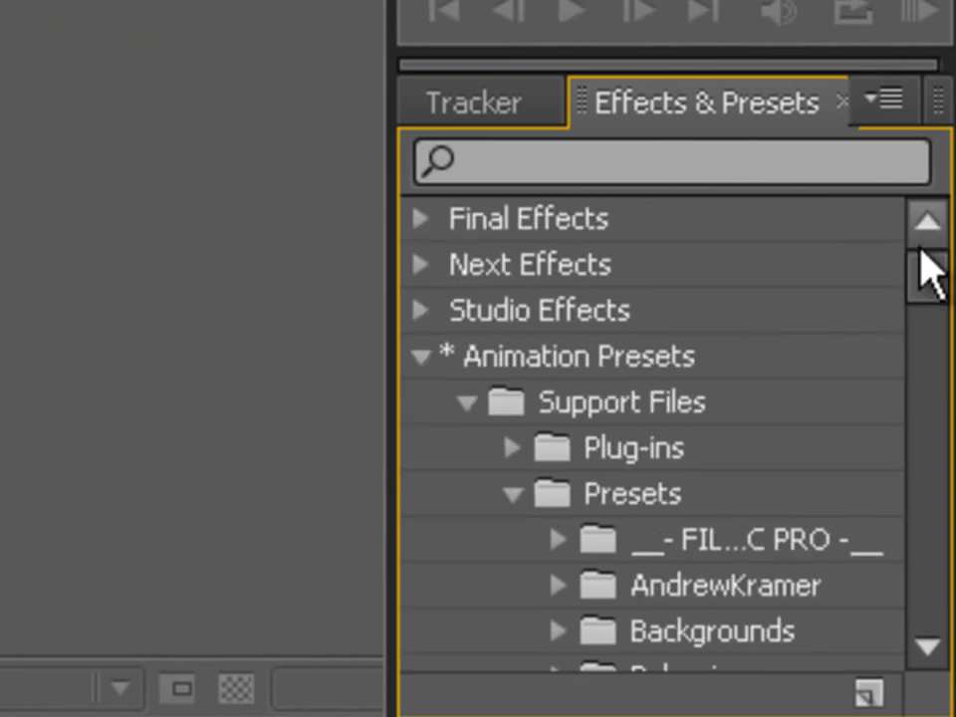
left_click(417, 359)
left_click(418, 357)
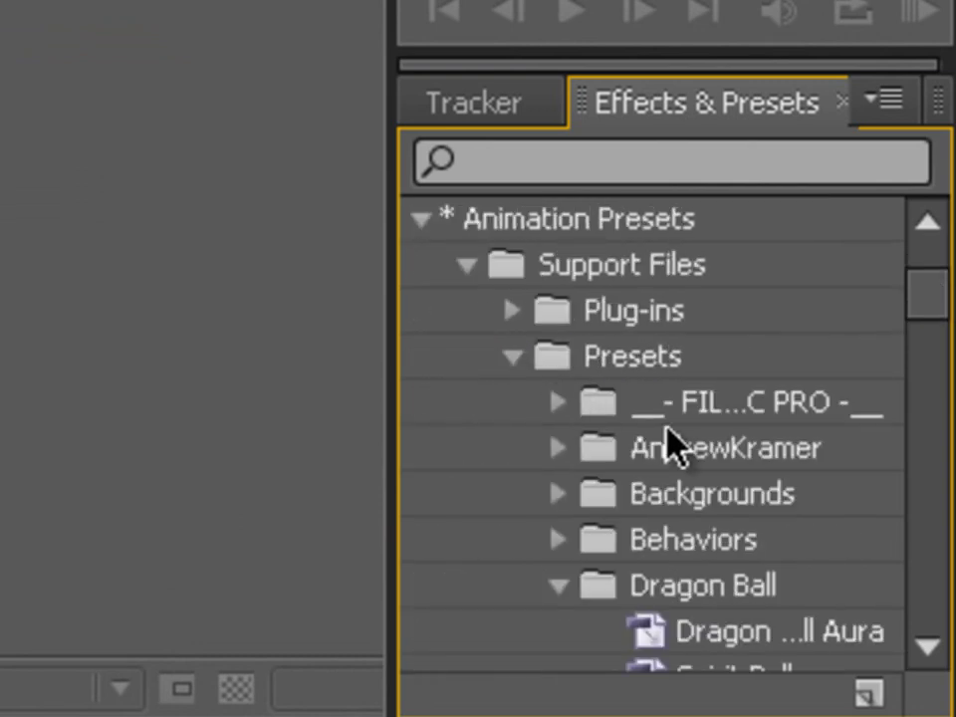
scroll(665, 447, "down", 2)
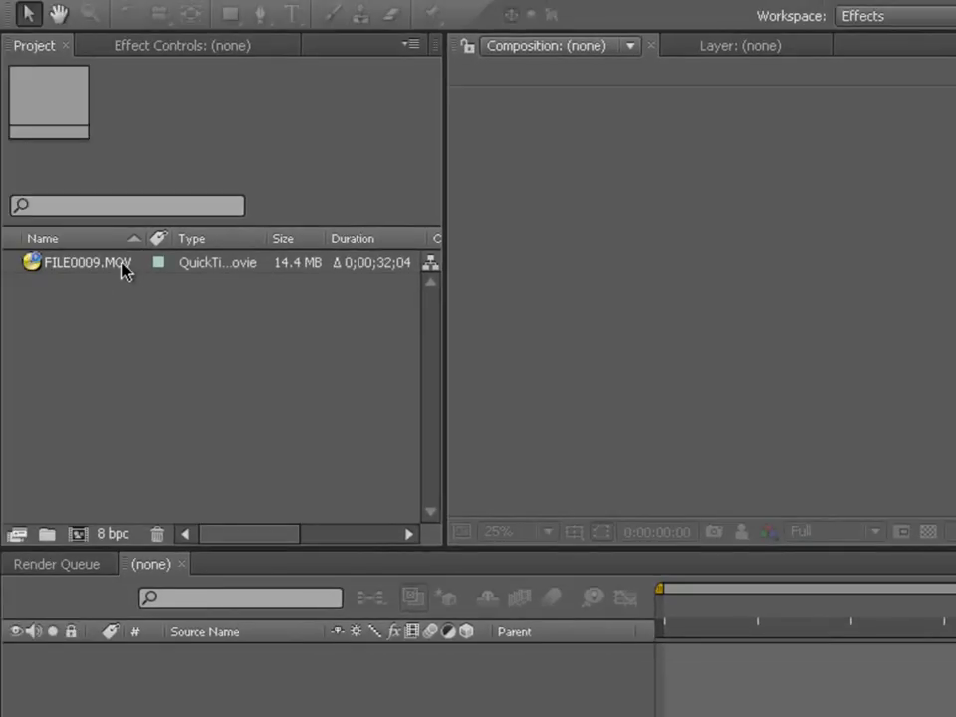
Create a composition from FILE0009.MOV and widen the composition viewer.
mouse_move(127, 269)
left_mouse_down()
mouse_move(166, 310)
mouse_move(649, 288)
left_mouse_up()
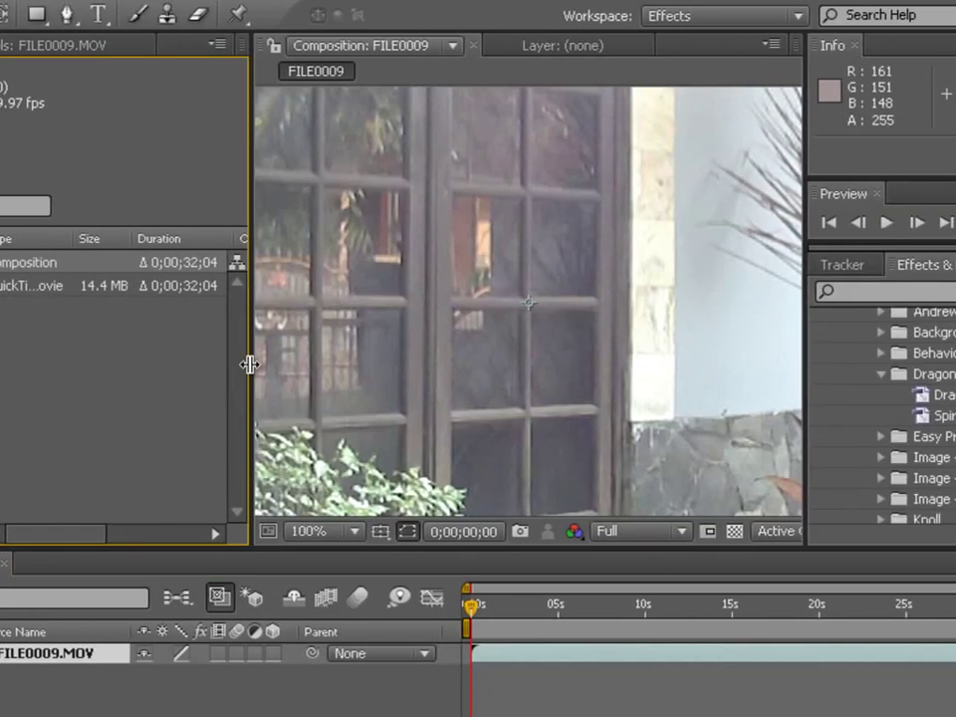
left_click_drag(250, 365, 55, 351)
scroll(414, 373, "down", 2)
scroll(446, 453, "up", 1)
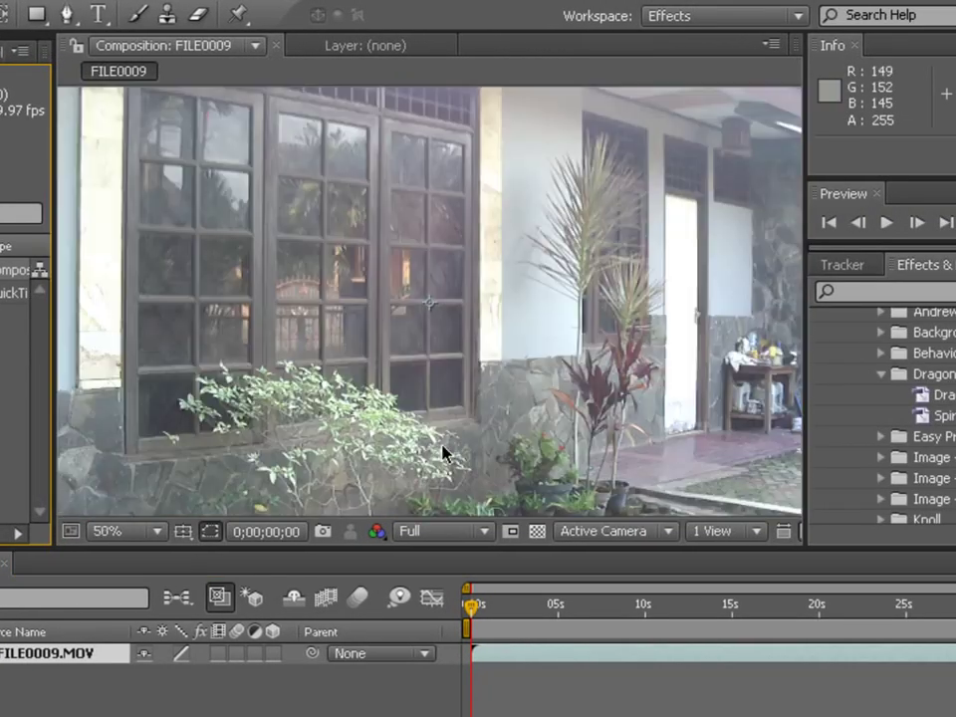
scroll(453, 463, "down", 1)
left_click(461, 478)
Trim FILE0009.MOV's start at about 5 seconds and slide the clip back to 0.
left_click_drag(479, 609, 598, 610)
left_click(602, 656)
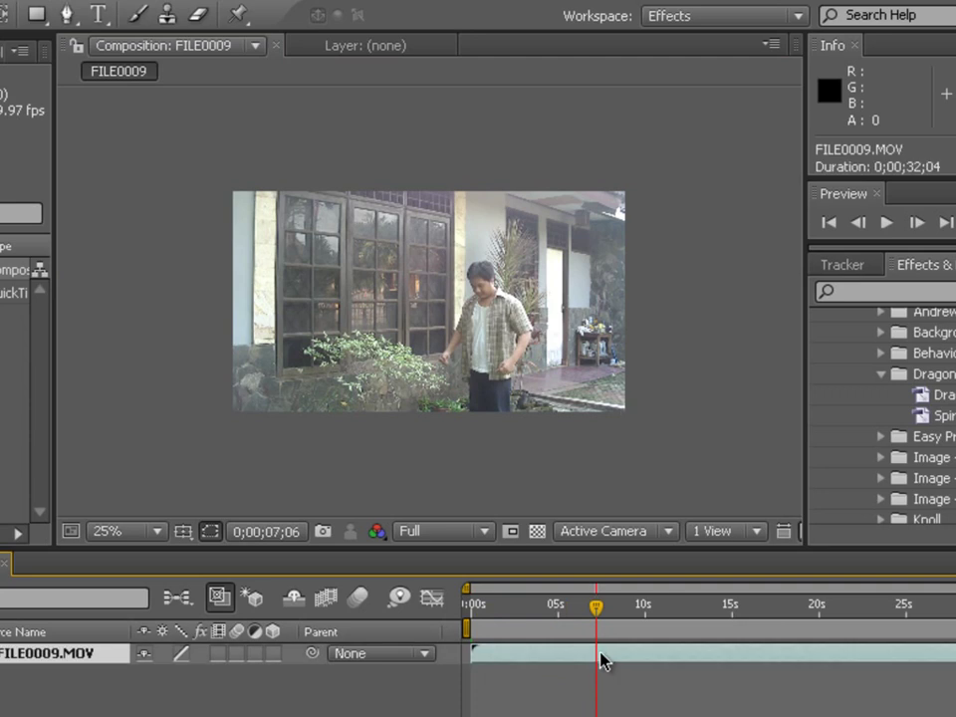
key("alt+bracketleft")
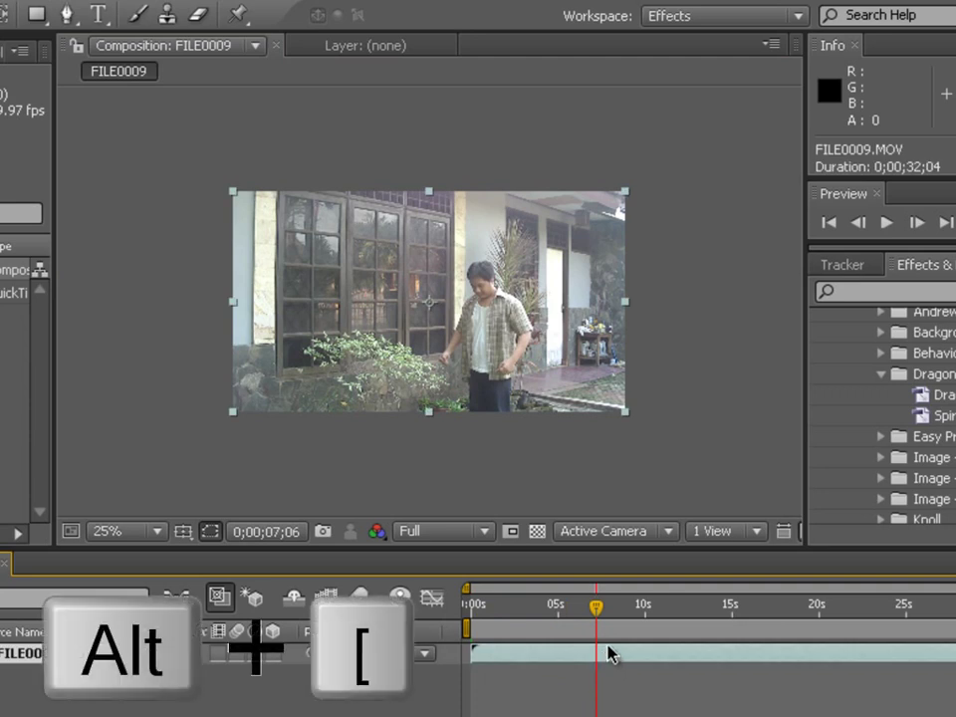
left_click_drag(608, 654, 484, 657)
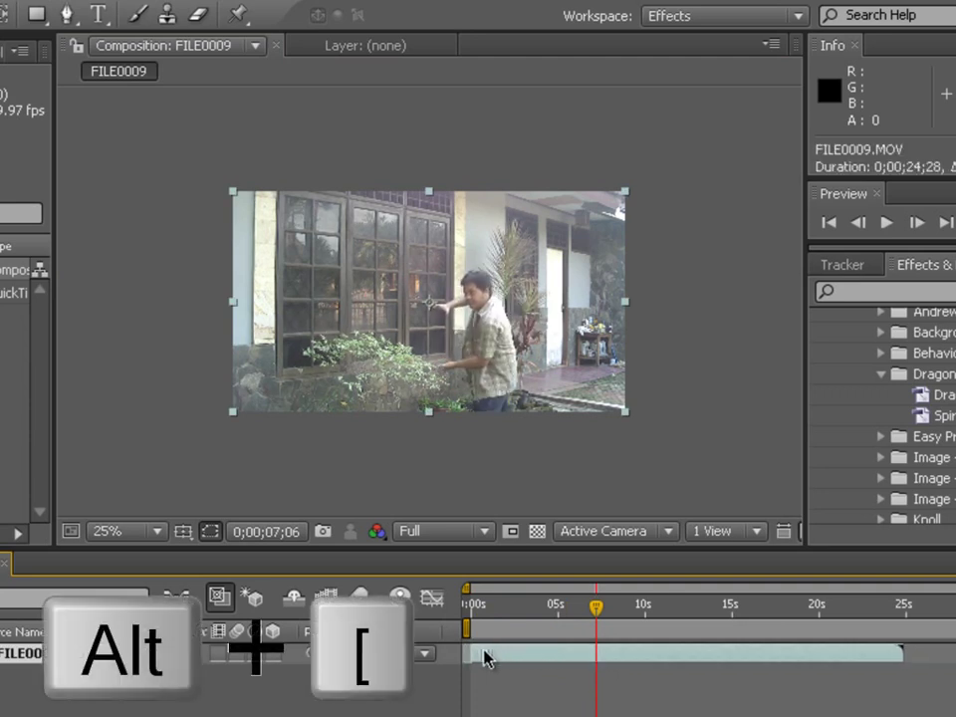
Shorten the work area to end near 0;00;04;17.
left_click(479, 605)
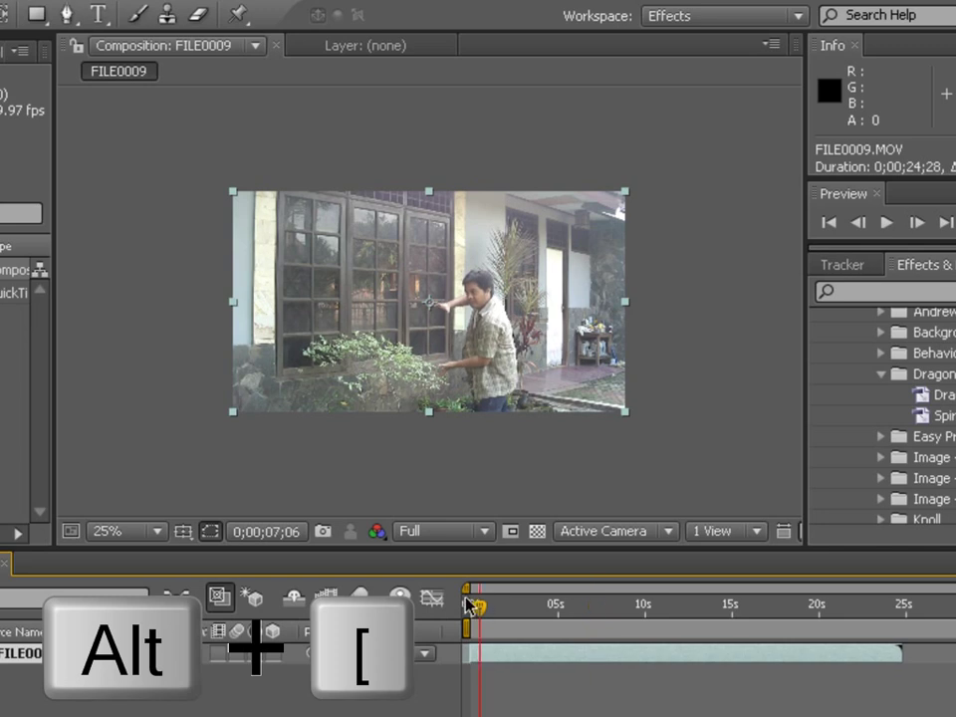
left_click_drag(468, 605, 551, 608)
left_click_drag(901, 628, 556, 643)
left_click(706, 417)
scroll(645, 420, "up", 2)
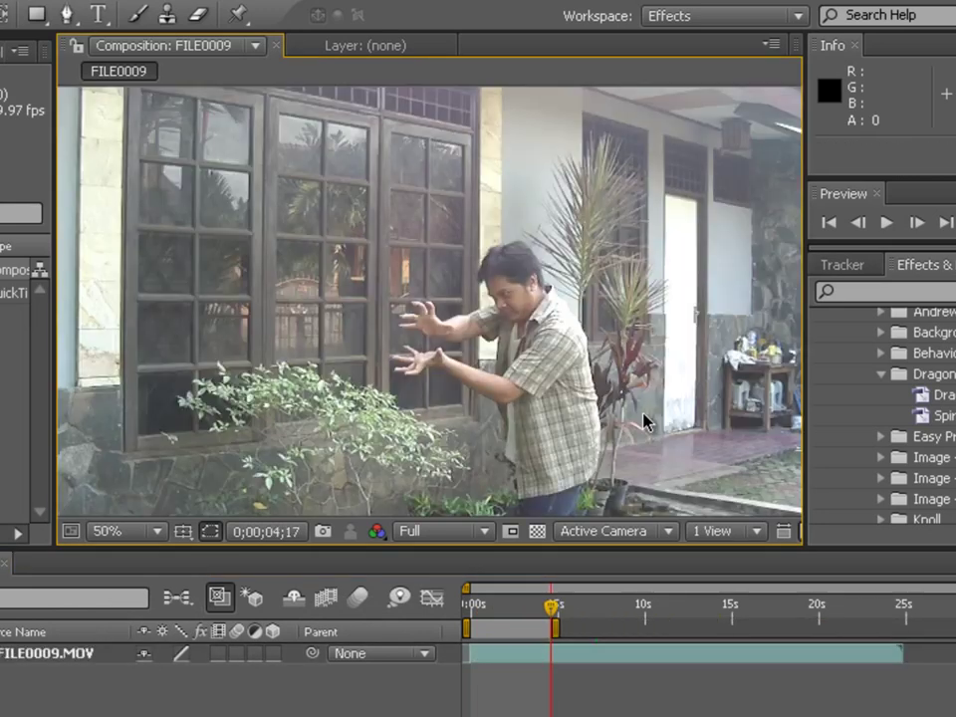
scroll(645, 420, "down", 4)
scroll(299, 288, "up", 2)
scroll(299, 289, "up", 1)
scroll(278, 256, "down", 1)
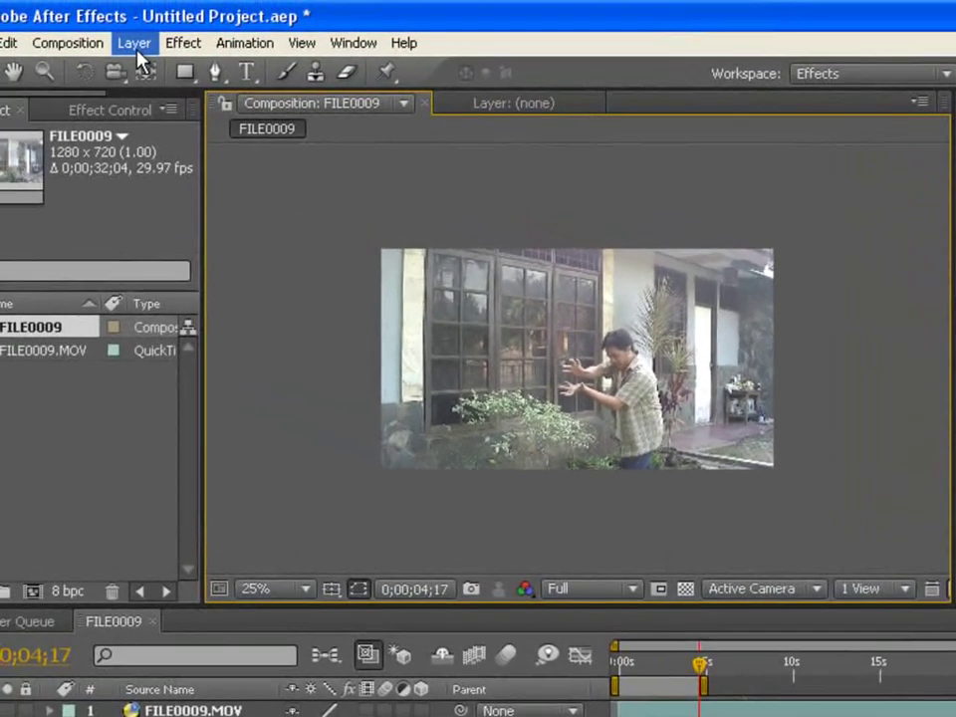
Create a 1280×720 red solid, Medium Red Solid 1, via Layer > New > Solid.
left_click(135, 46)
mouse_move(143, 66)
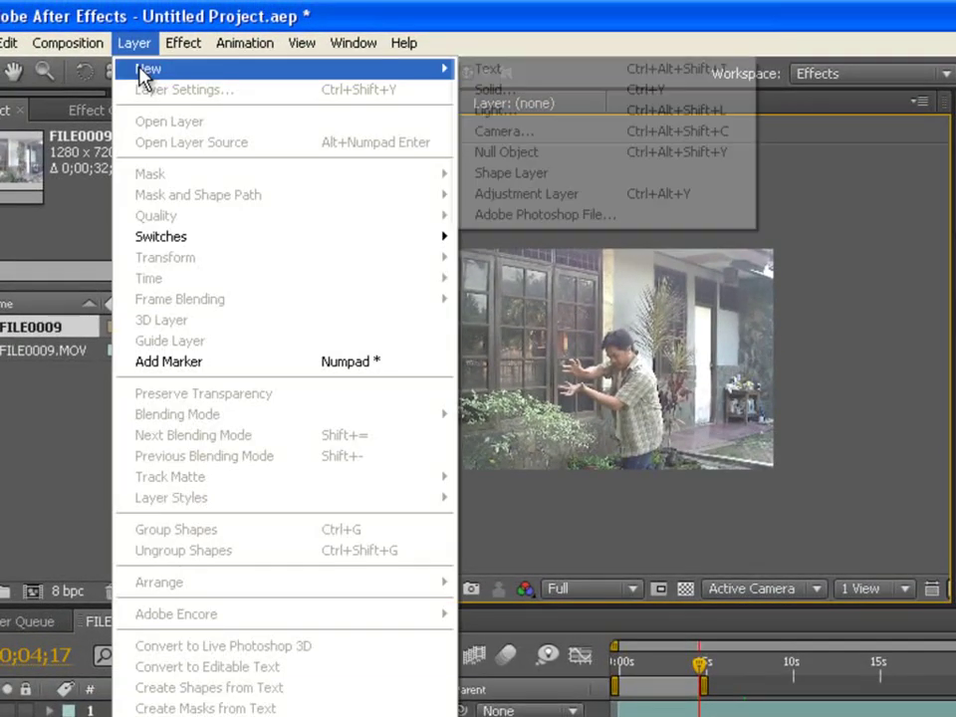
left_click(567, 91)
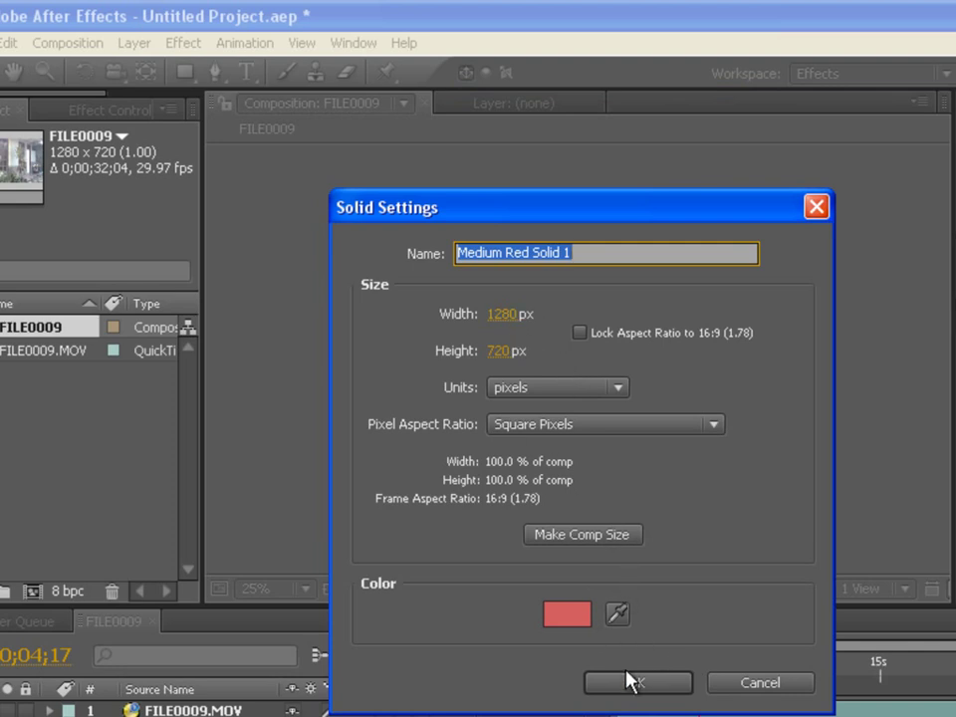
left_click(576, 620)
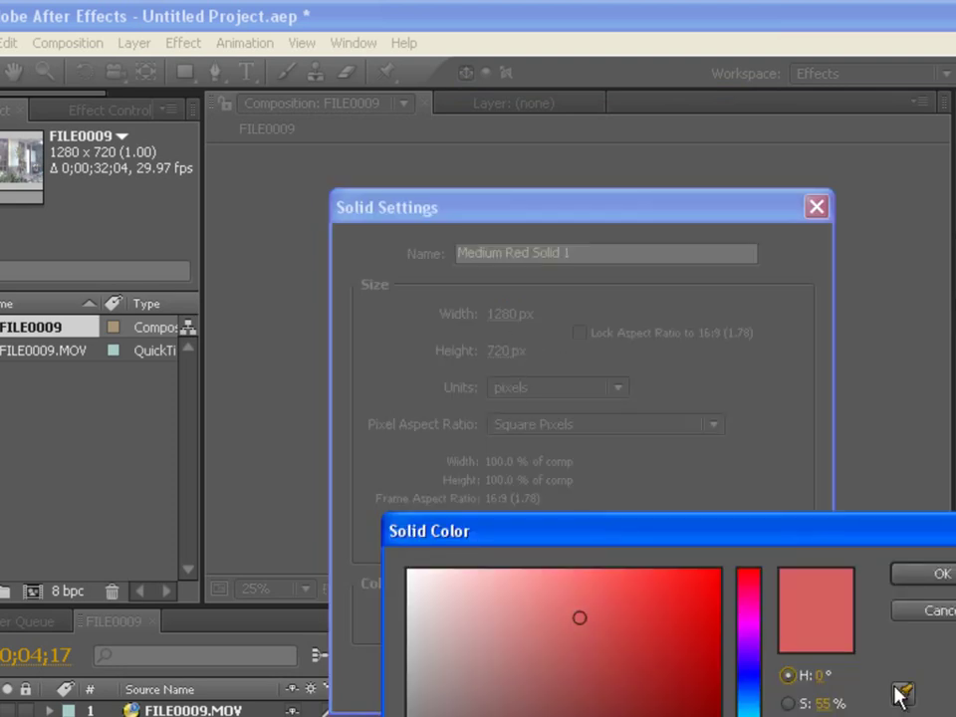
left_click(936, 579)
left_click(658, 681)
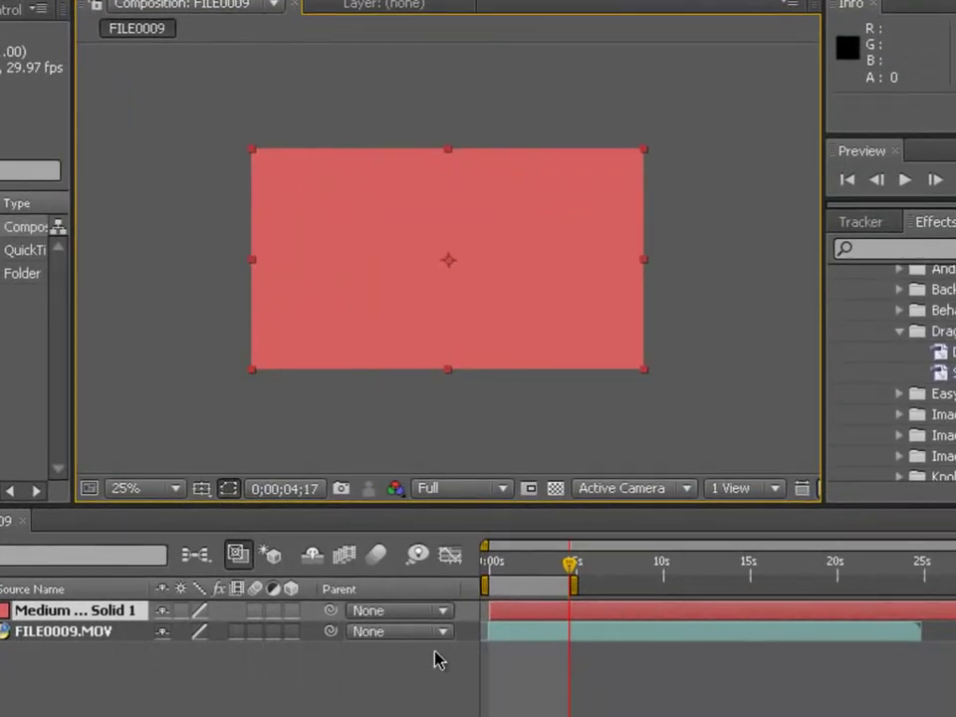
left_click(123, 633)
left_click(566, 612)
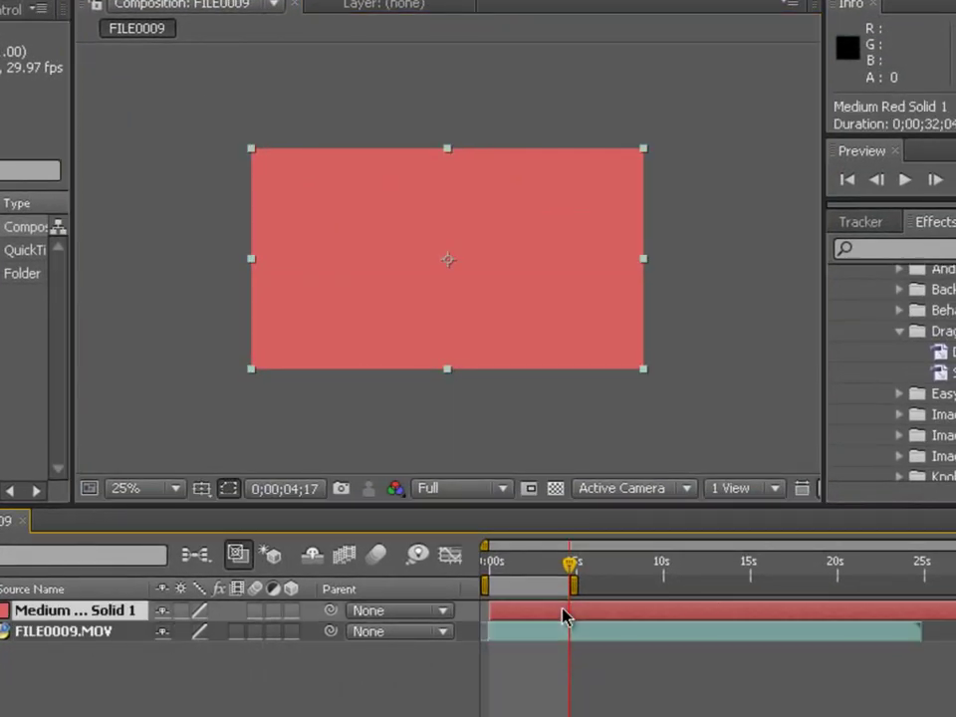
At 0;00;01;27, drag Dragon Ball Aura onto Medium Red Solid 1 and hide FILE0009.MOV.
mouse_move(569, 570)
left_mouse_down()
mouse_move(508, 559)
mouse_move(523, 564)
left_mouse_up()
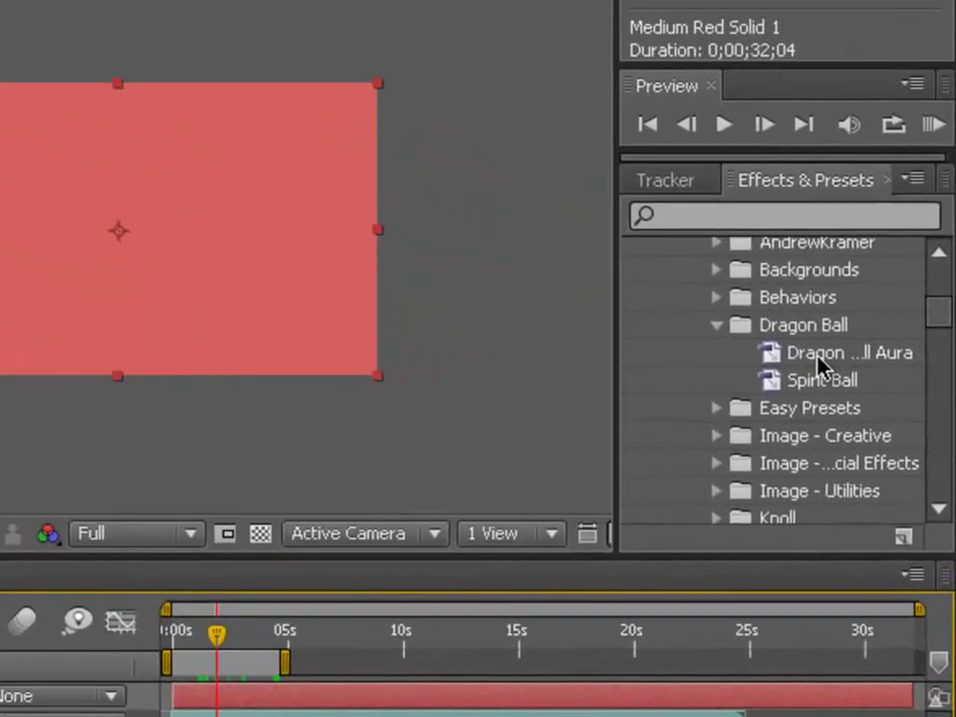
left_click_drag(852, 367, 319, 313)
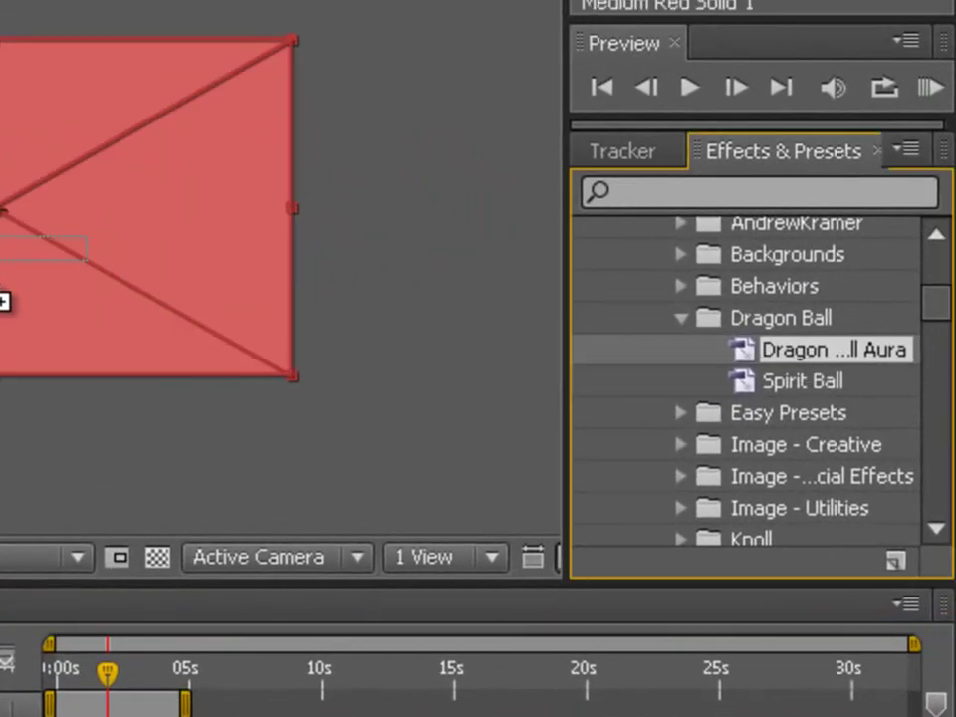
left_click_drag(4, 301, 2, 298)
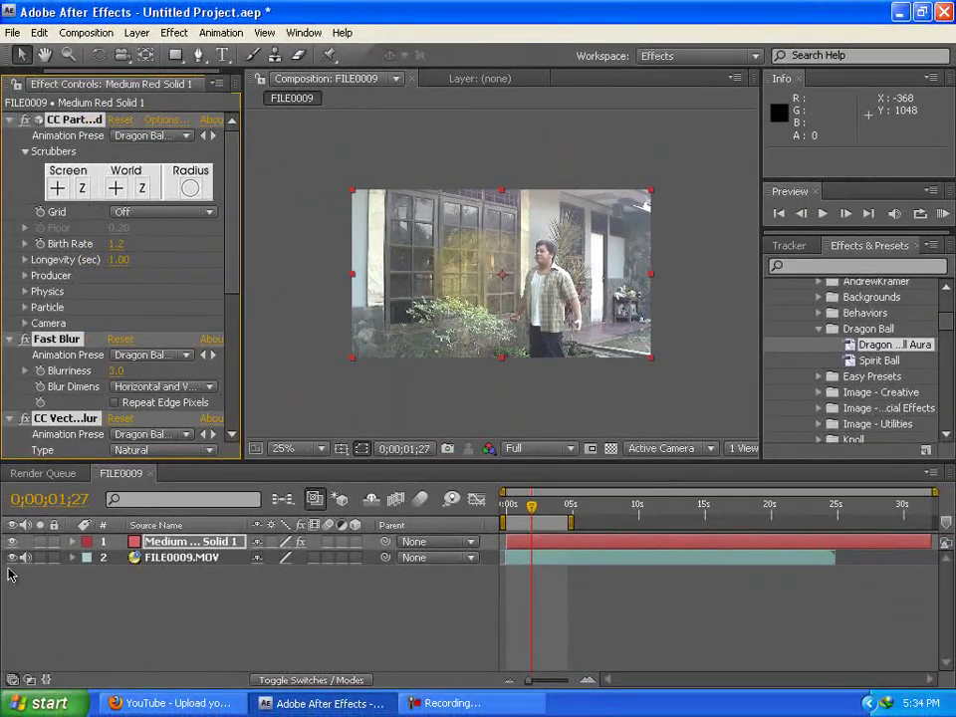
left_click(11, 560)
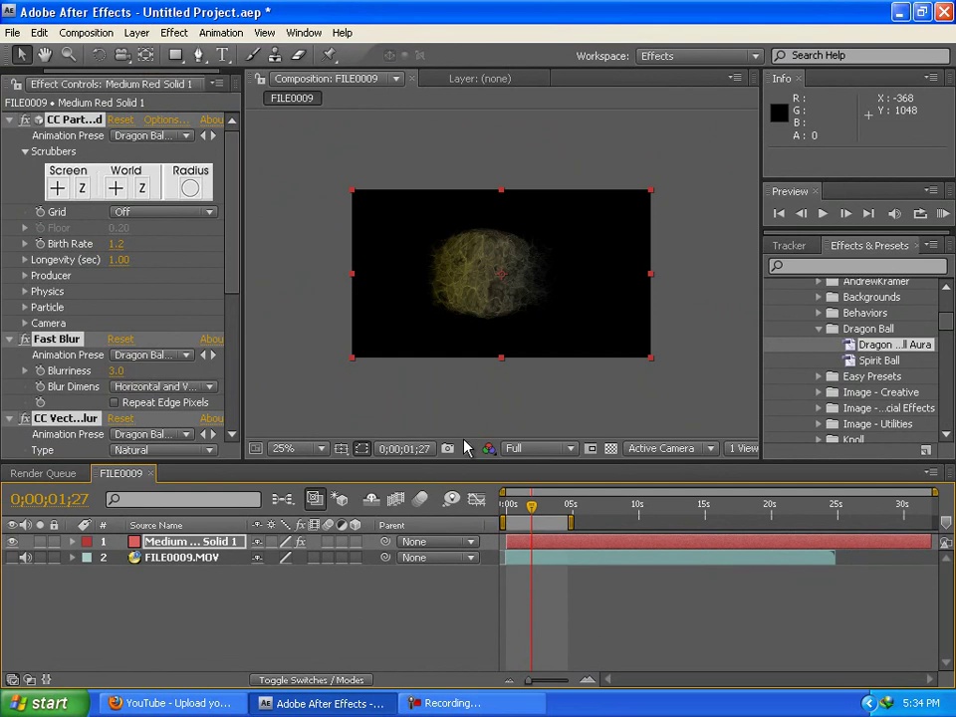
key("period")
key("period")
key("comma")
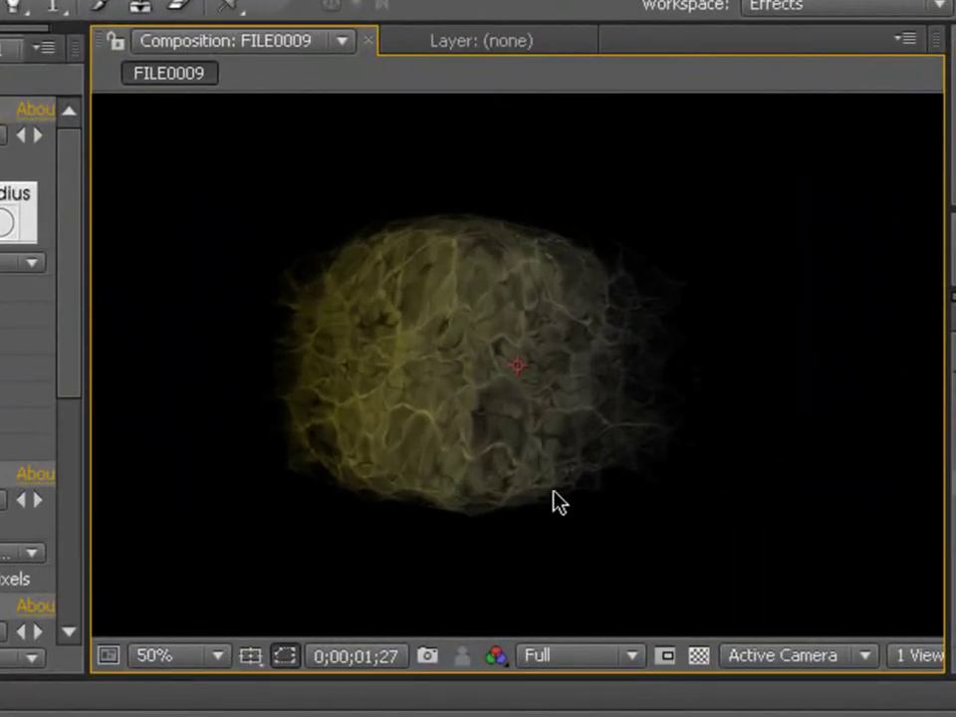
key("comma")
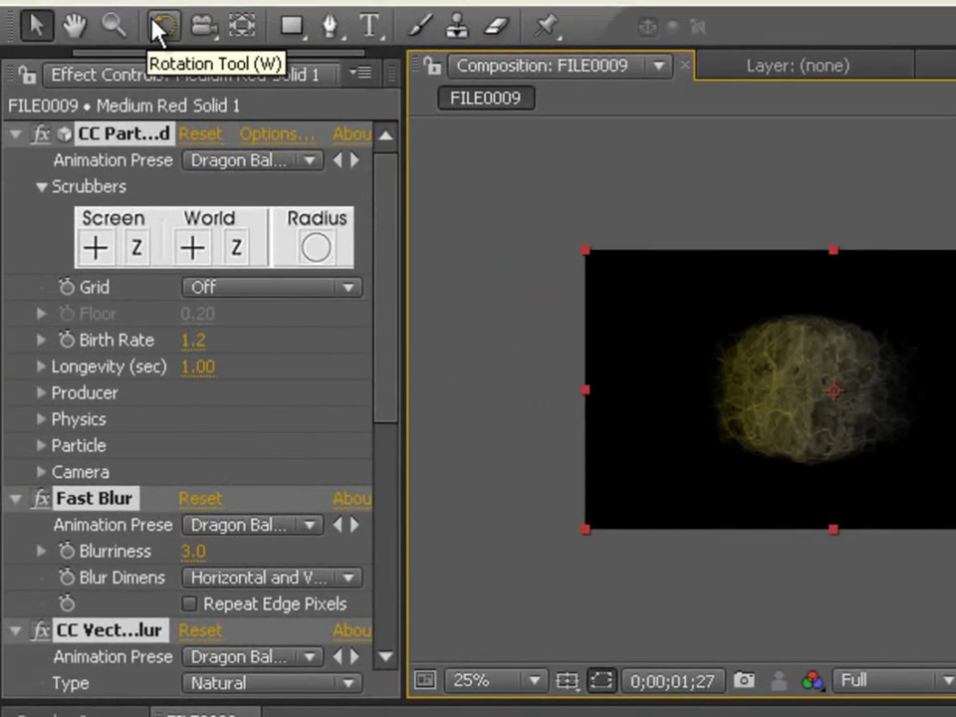
Rotate the aura solid about -90°, show the footage again, and move the aura onto the man.
left_click(156, 28)
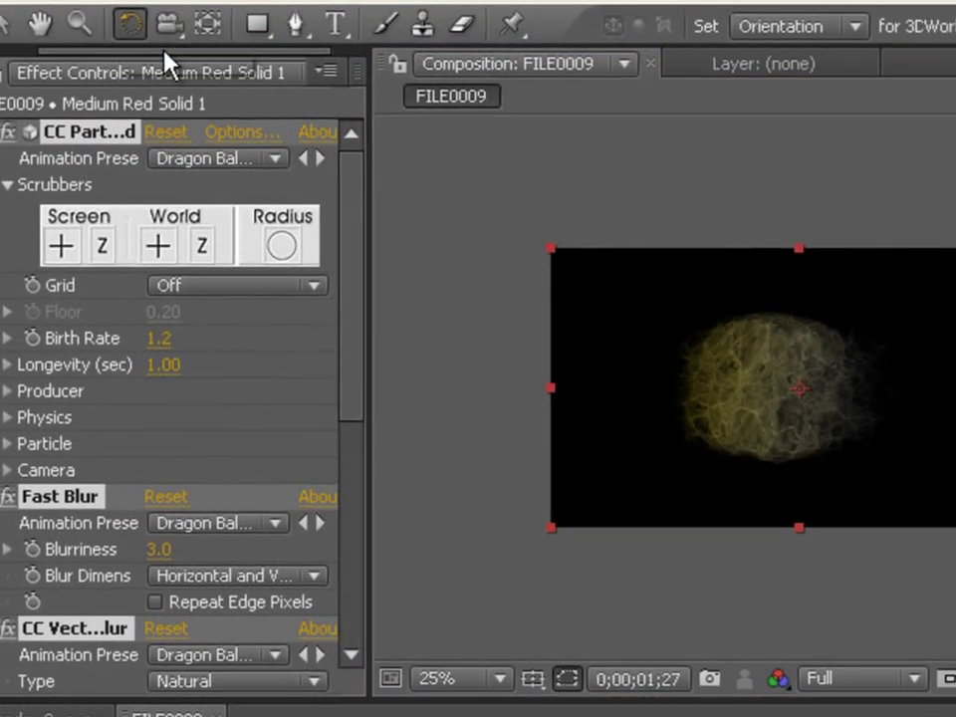
mouse_move(693, 373)
left_mouse_down()
mouse_move(647, 284)
mouse_move(539, 225)
left_mouse_up()
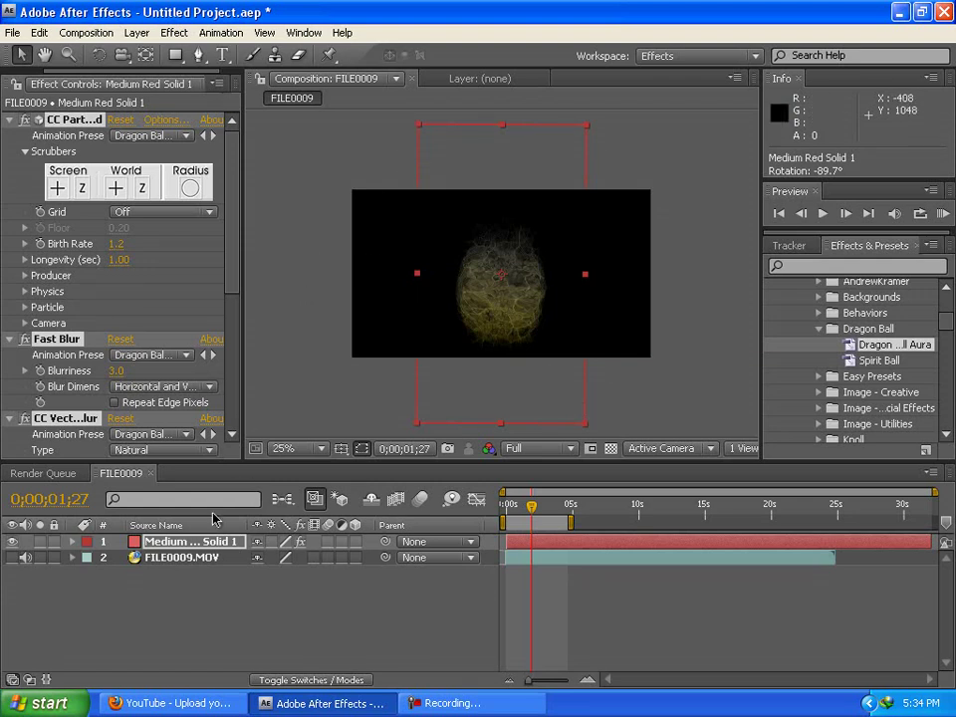
left_click(12, 558)
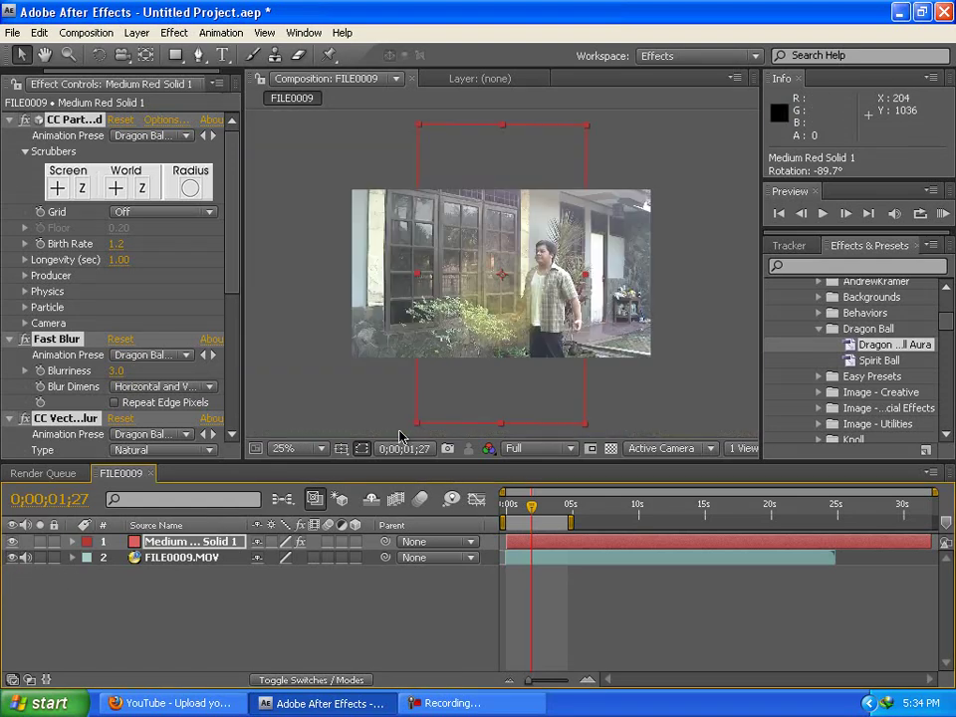
mouse_move(504, 323)
left_mouse_down()
mouse_move(561, 345)
mouse_move(531, 326)
mouse_move(538, 348)
left_mouse_up()
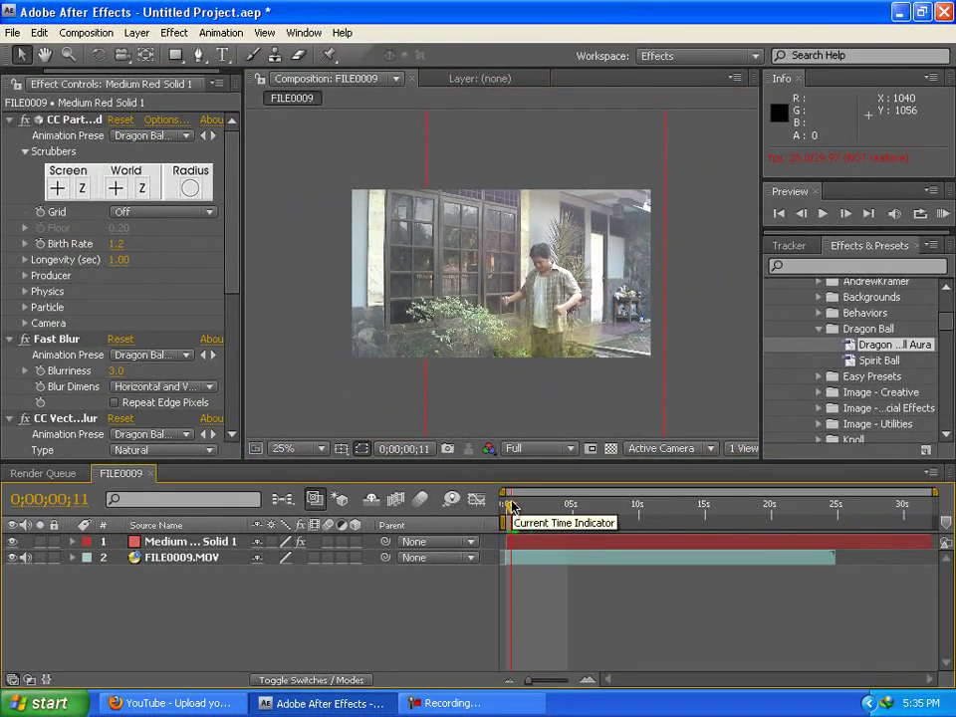
Collapse Fast Blur, CC Vector Blur, Liquify and CC Particle World, then preview from 0;00;00;21.
left_click_drag(241, 265, 437, 263)
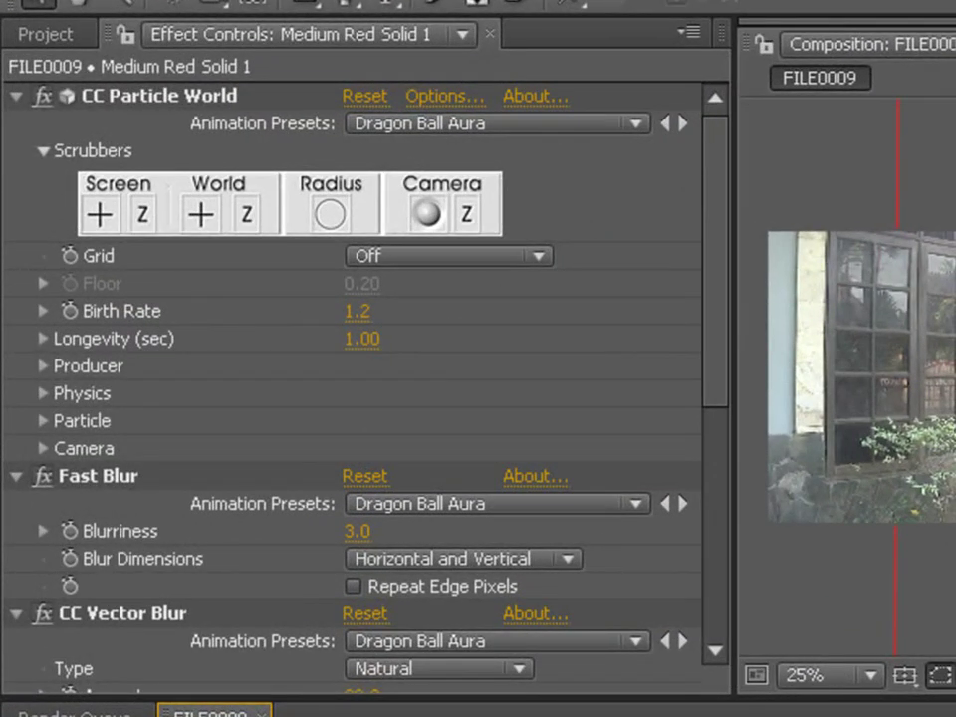
left_click(14, 478)
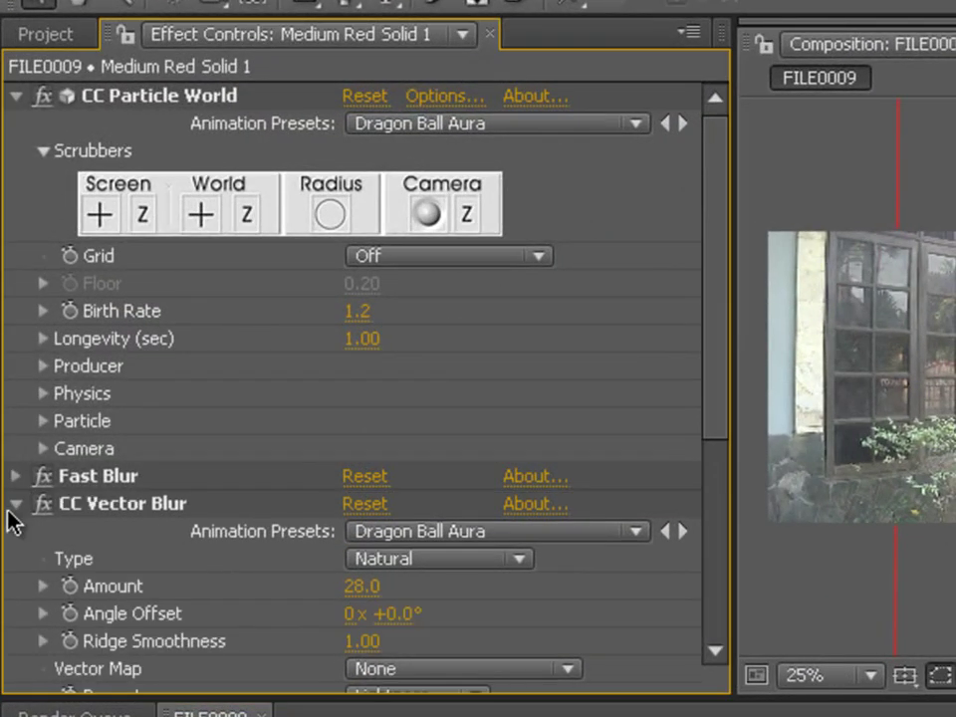
left_click(14, 505)
left_click(20, 533)
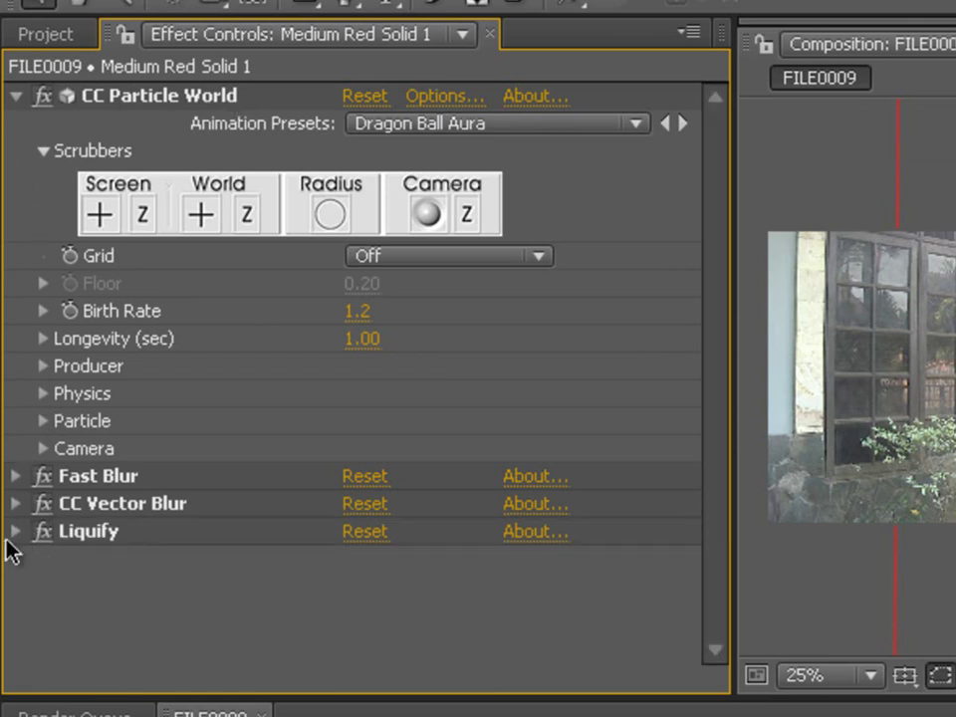
left_click(15, 95)
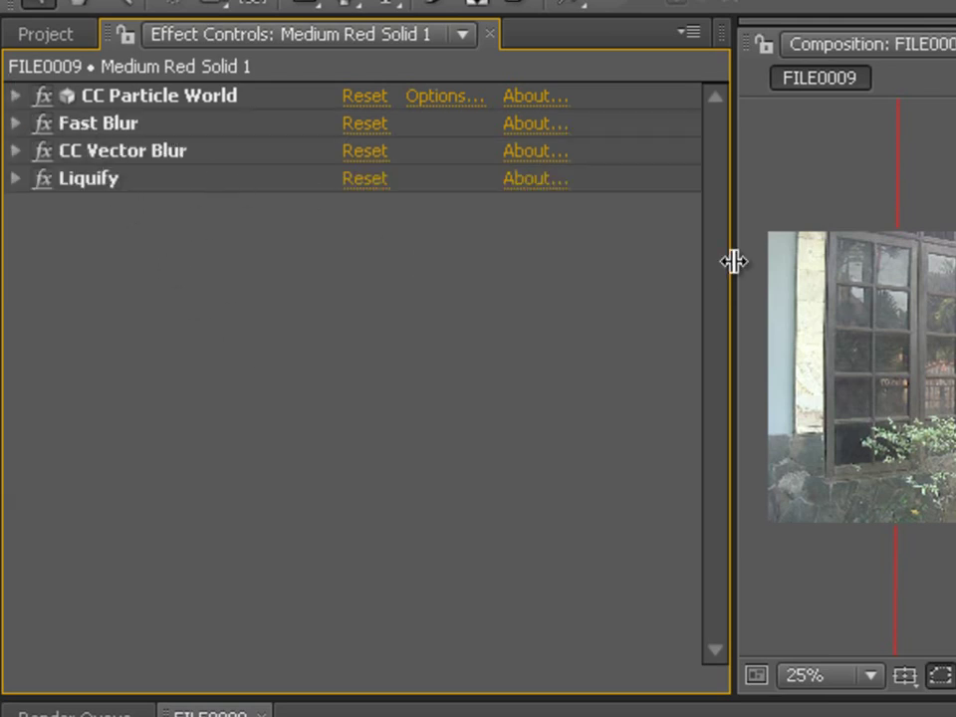
left_click_drag(734, 261, 278, 239)
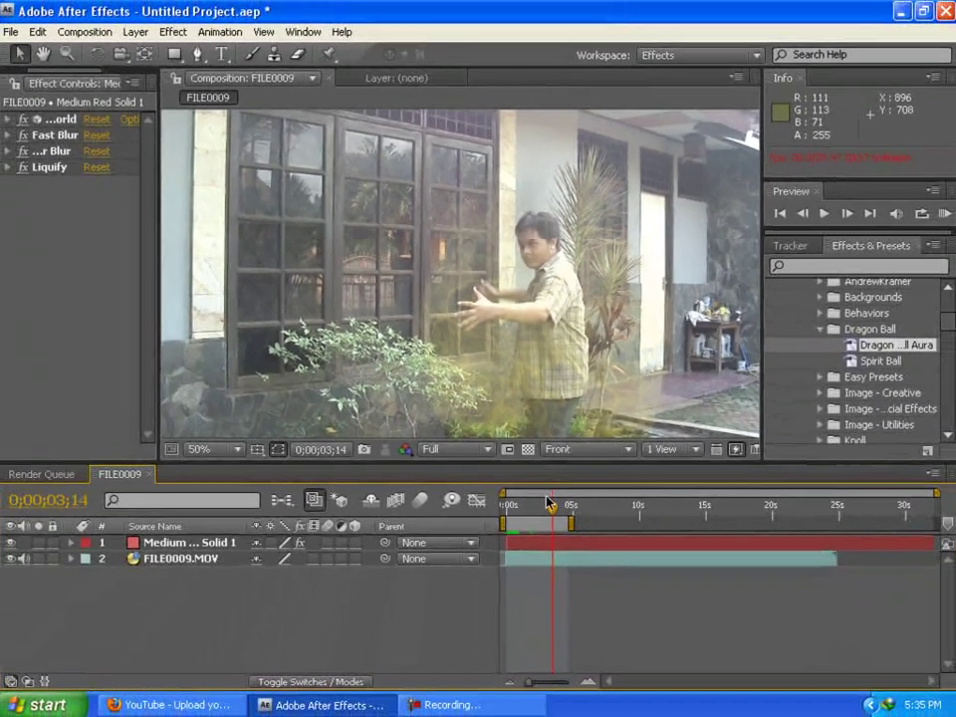
left_click(517, 508)
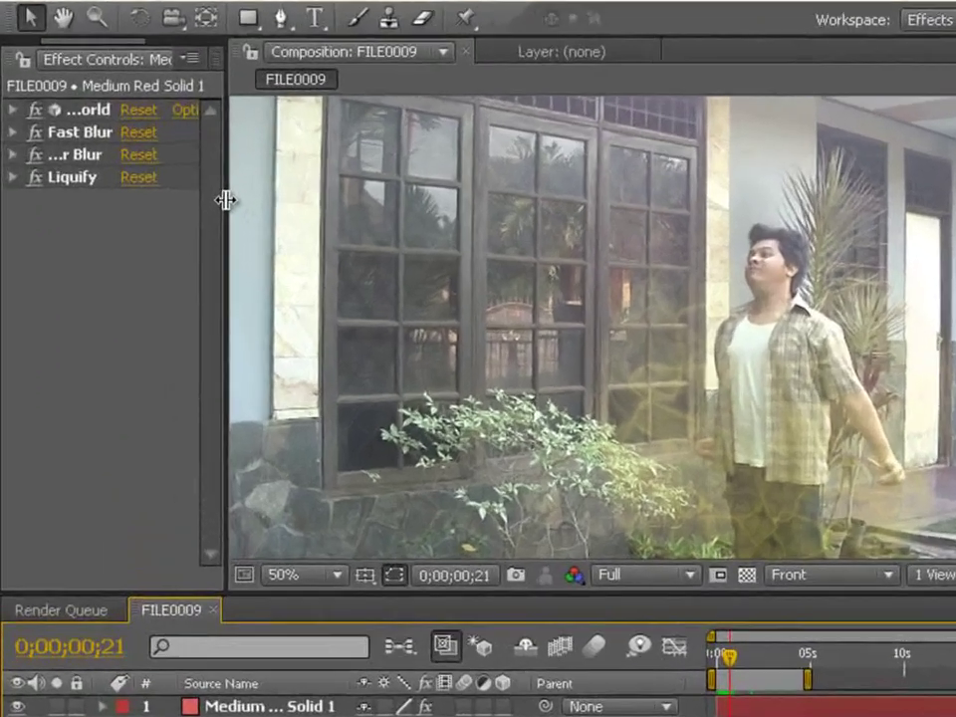
Open CC Particle World's Birth Color, try blue, then cancel to keep yellow particles.
left_click_drag(160, 199, 256, 188)
left_click(15, 102)
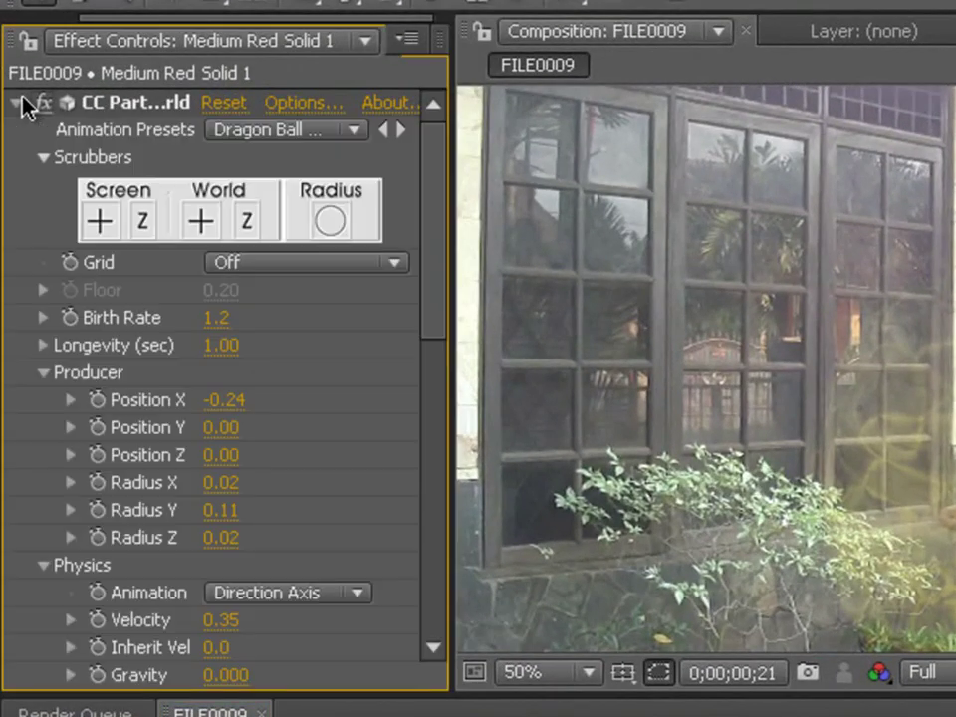
left_click(43, 372)
left_click(43, 401)
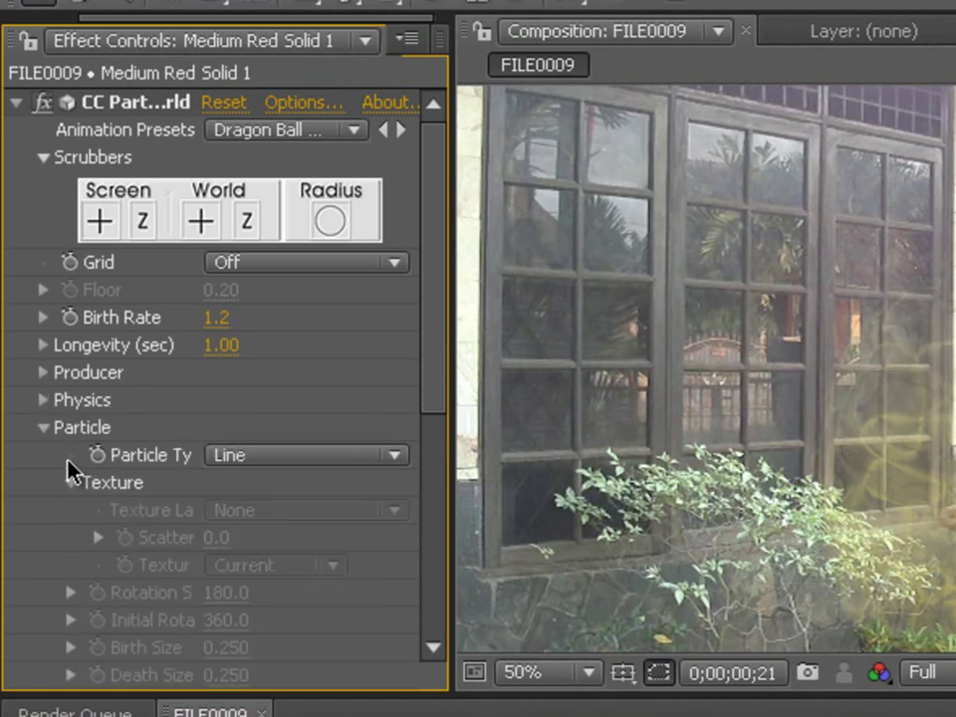
scroll(235, 512, "down", 5)
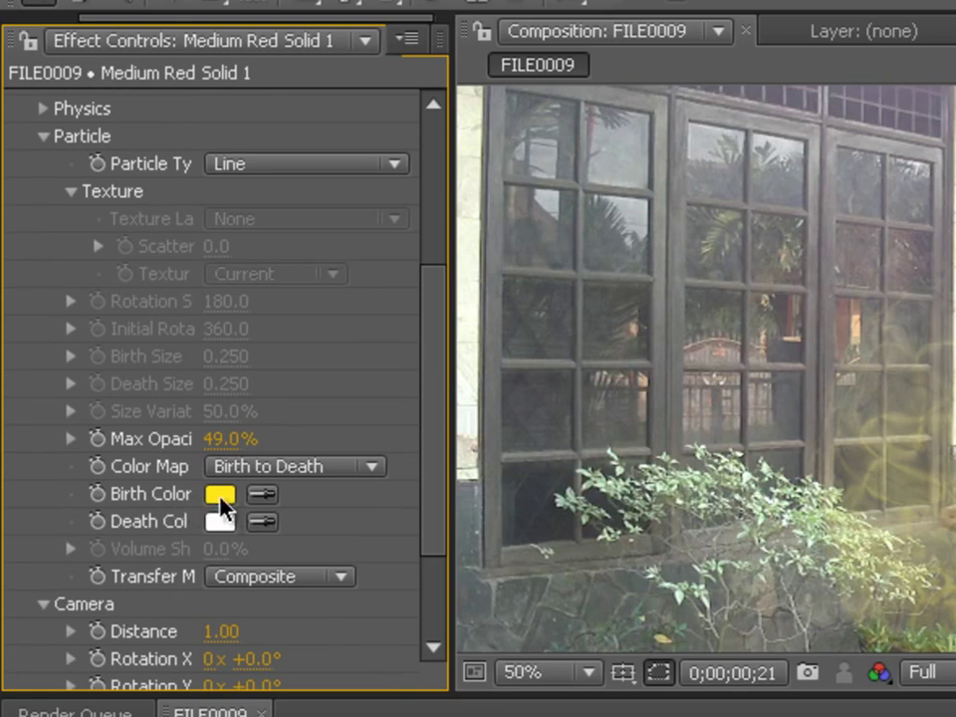
left_click(221, 503)
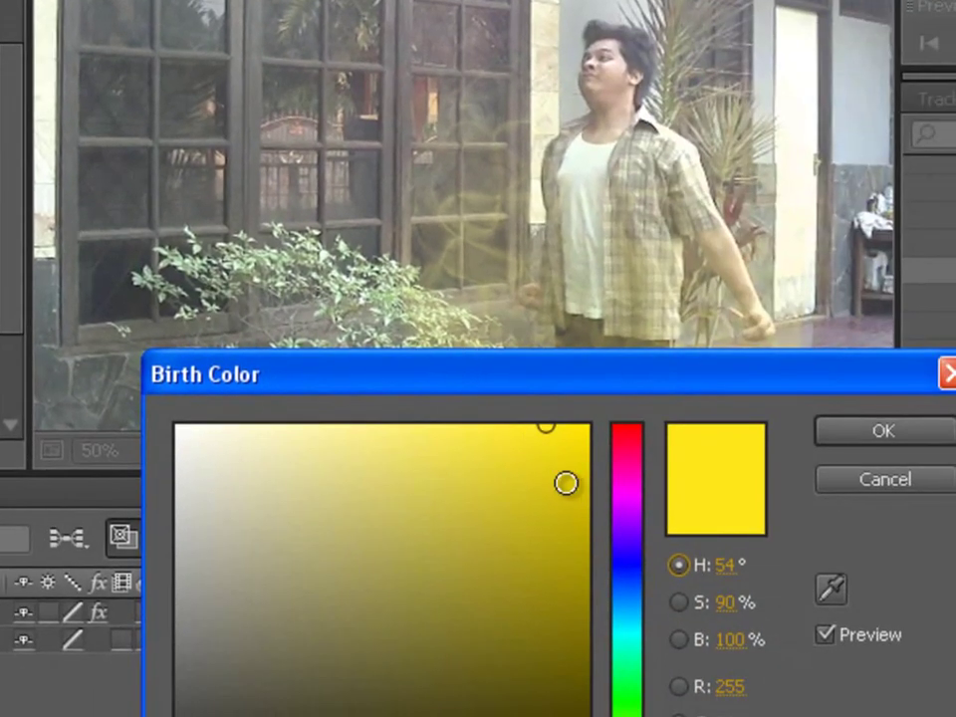
left_click(627, 570)
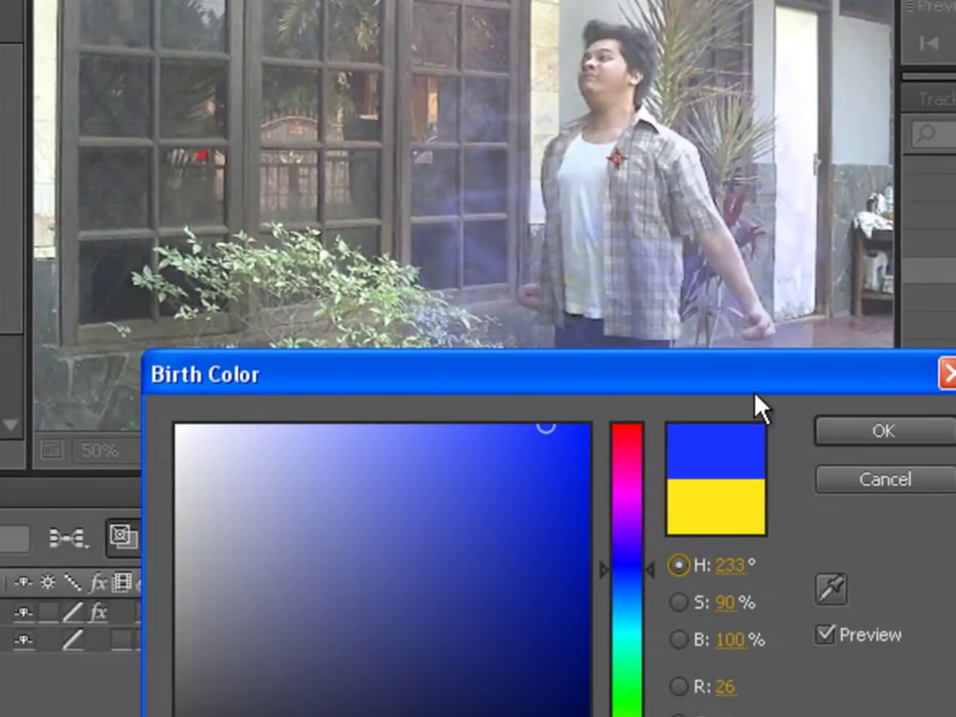
left_click(857, 481)
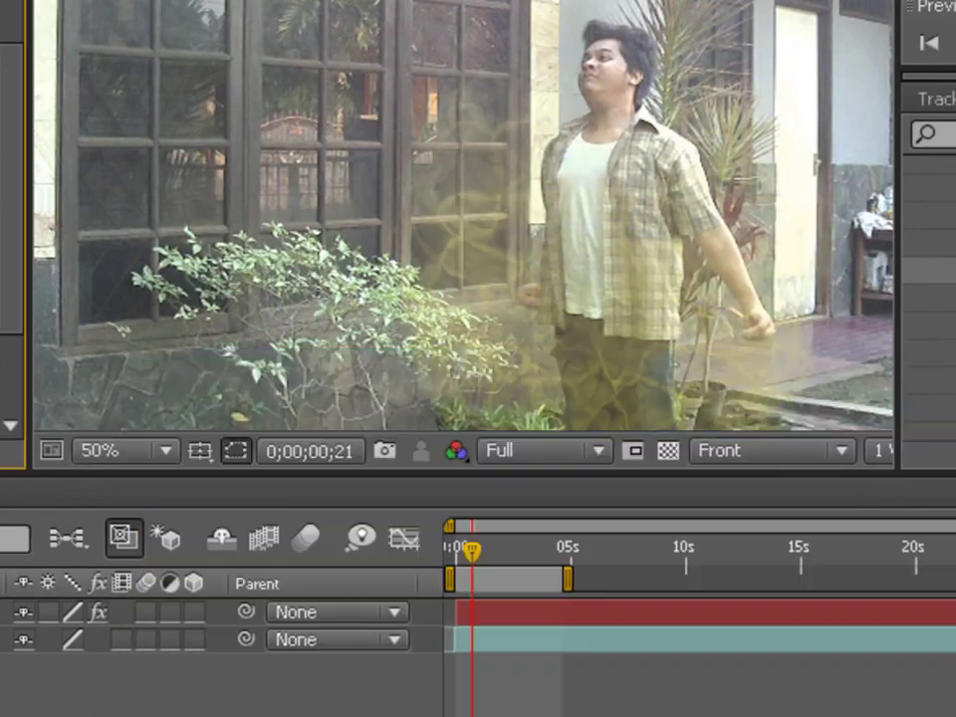
Add a new adjustment layer to the composition.
key("comma")
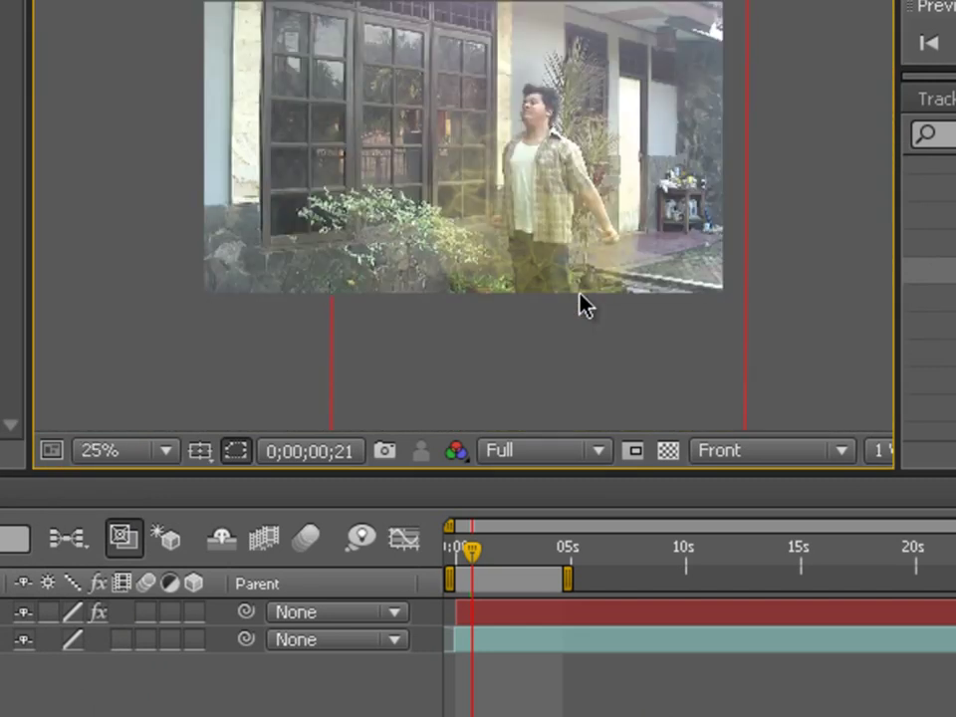
key("period")
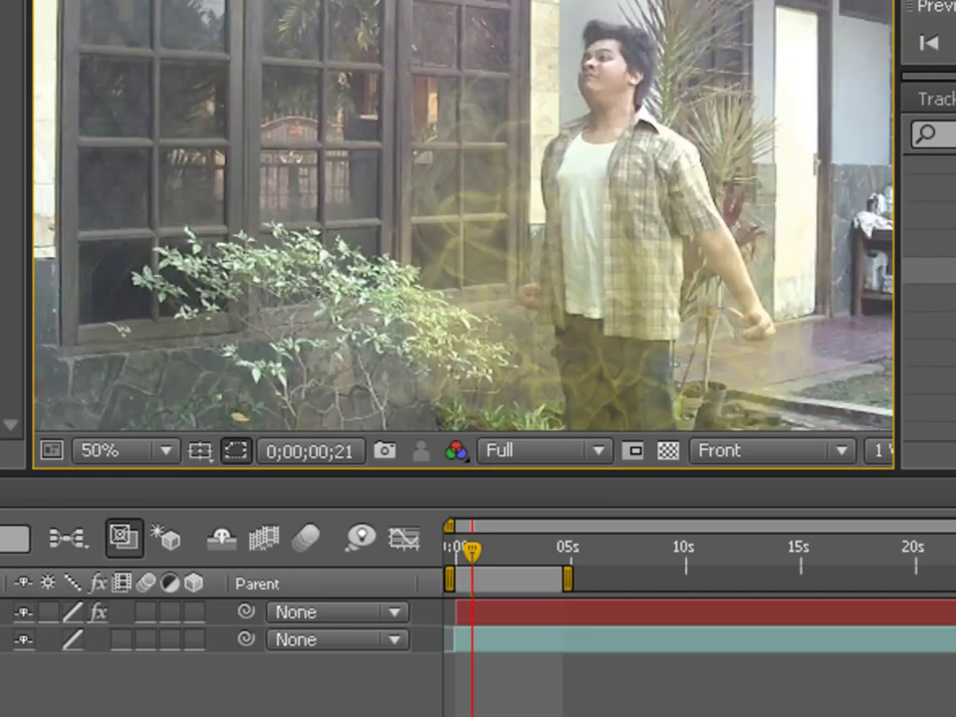
left_click(33, 53)
mouse_move(54, 84)
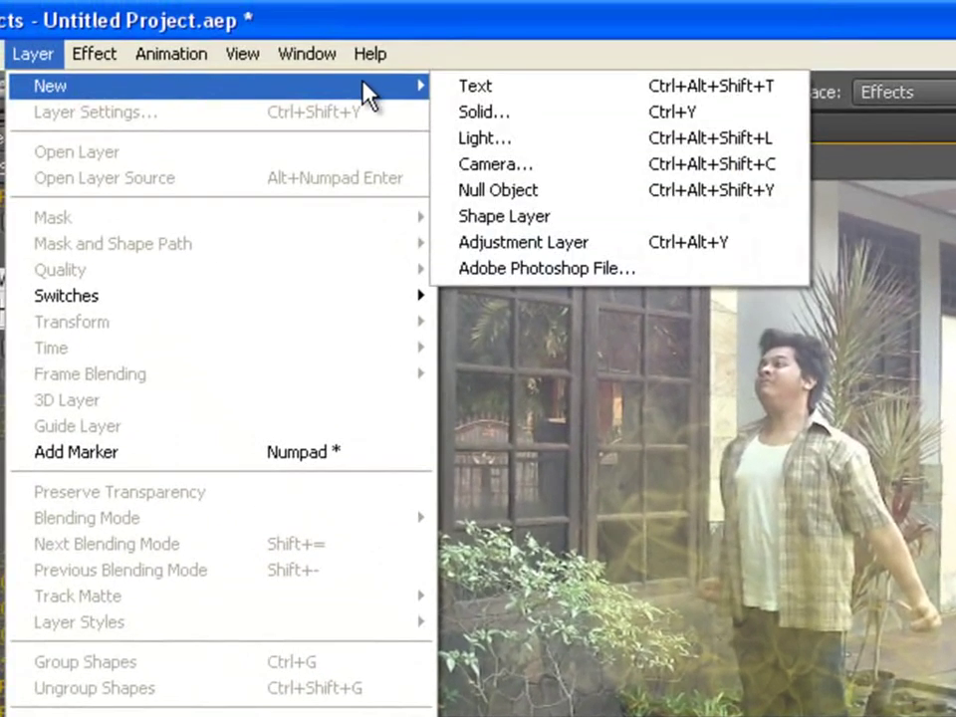
left_click(572, 242)
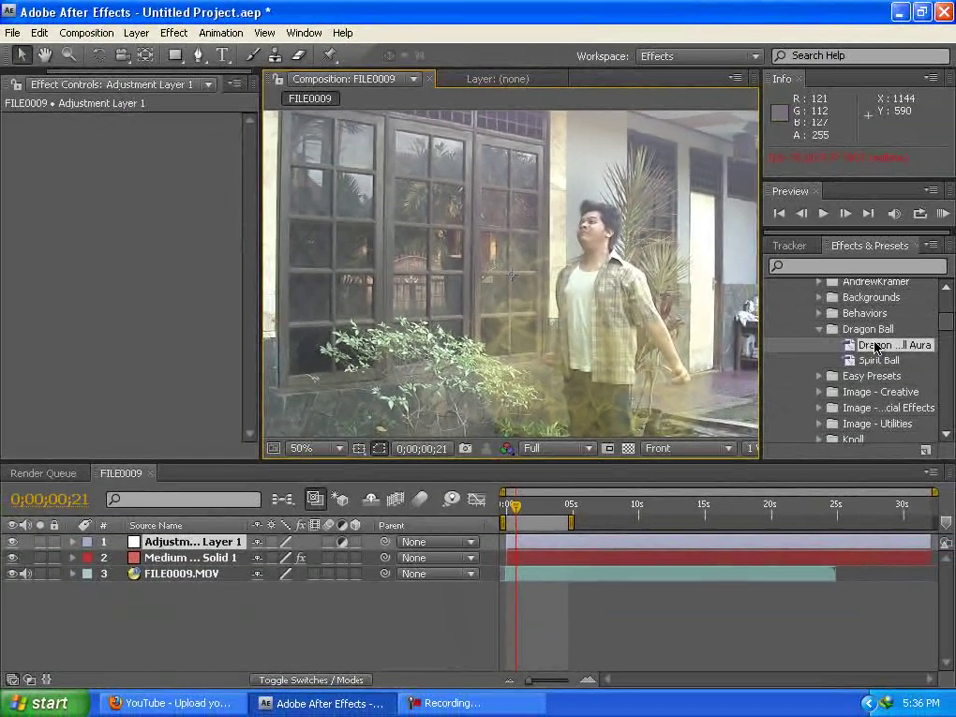
Apply the robot-themed preset from TaraArts Cinematic Look to the adjustment layer and scrub to preview.
scroll(882, 343, "up", 3)
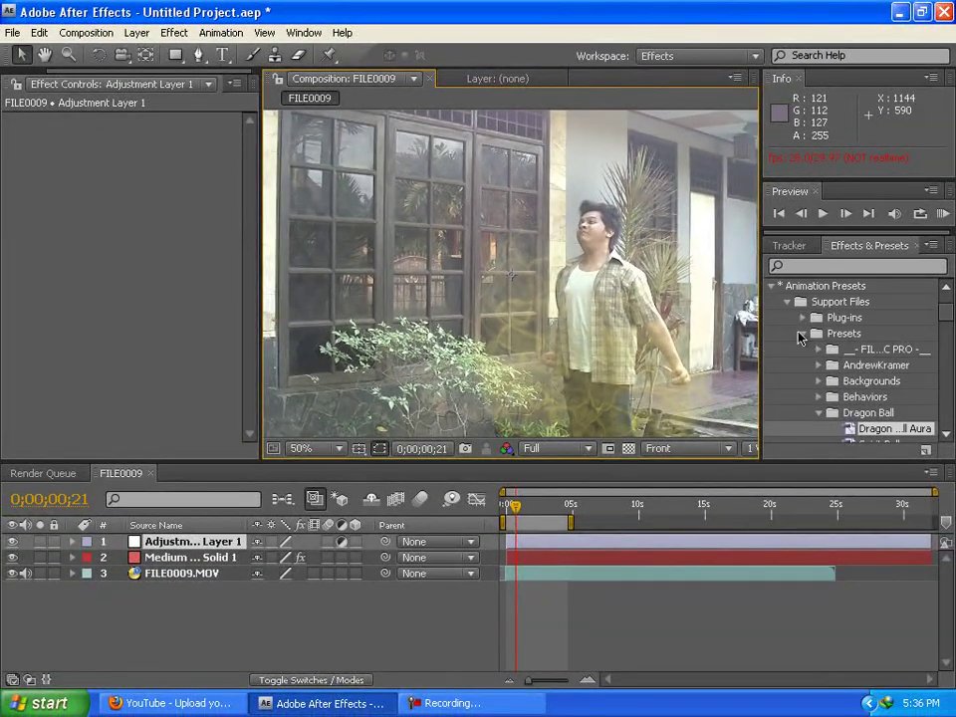
left_click(803, 334)
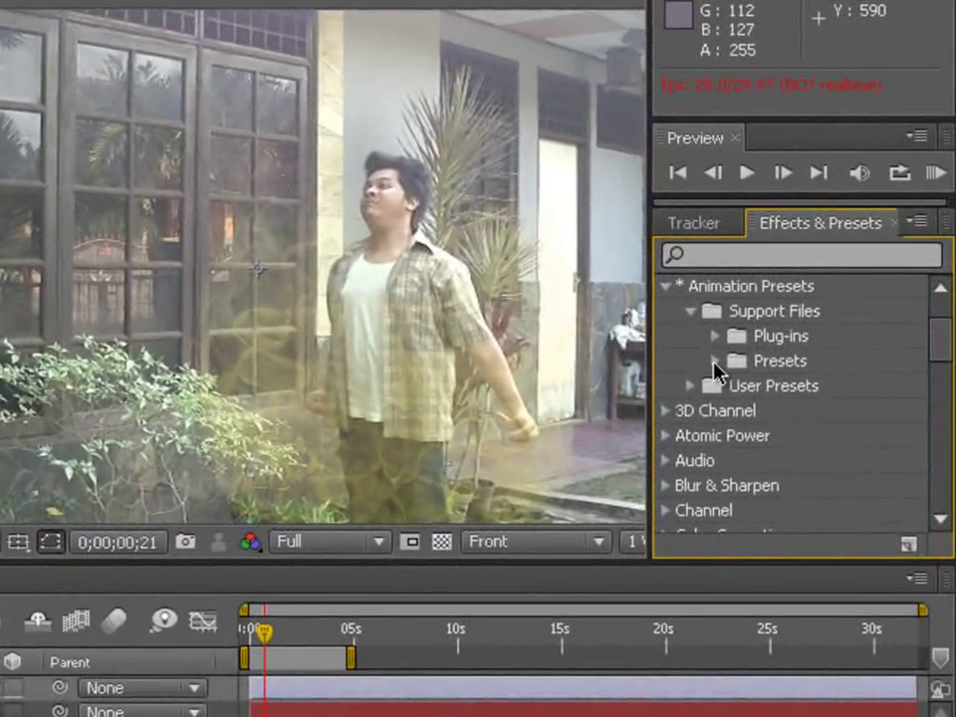
left_click(803, 335)
scroll(803, 340, "down", 1)
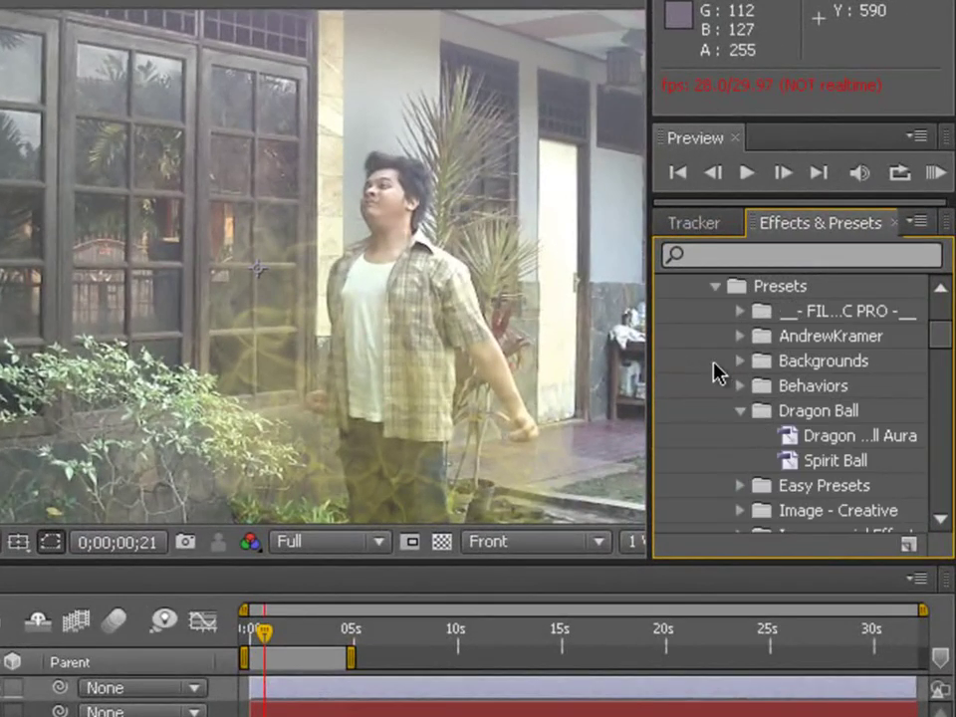
left_click(744, 411)
scroll(745, 419, "down", 3)
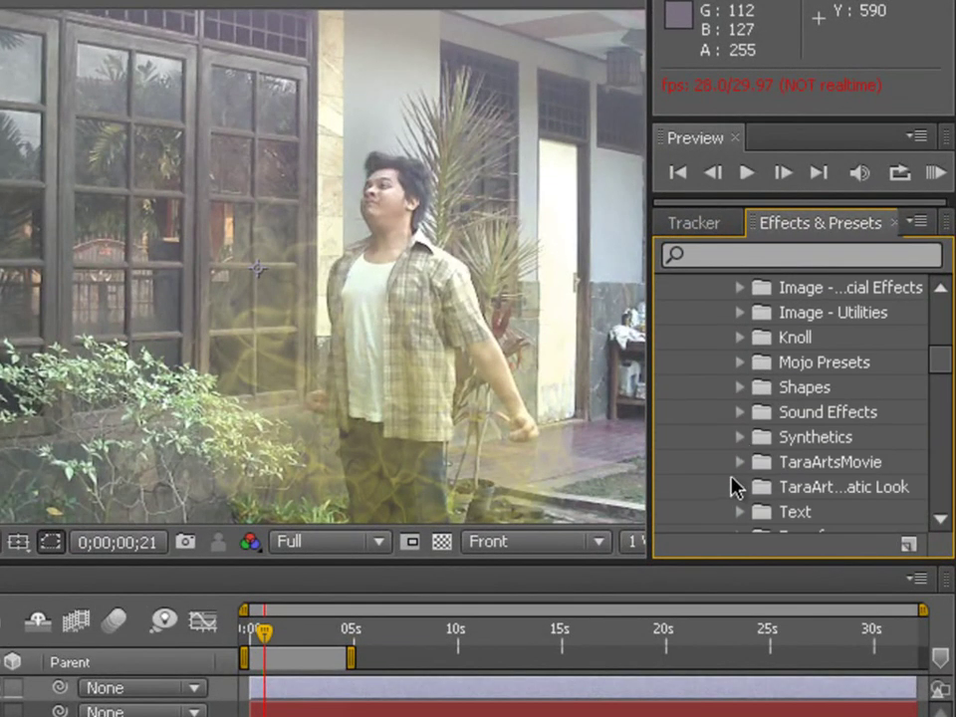
left_click(741, 487)
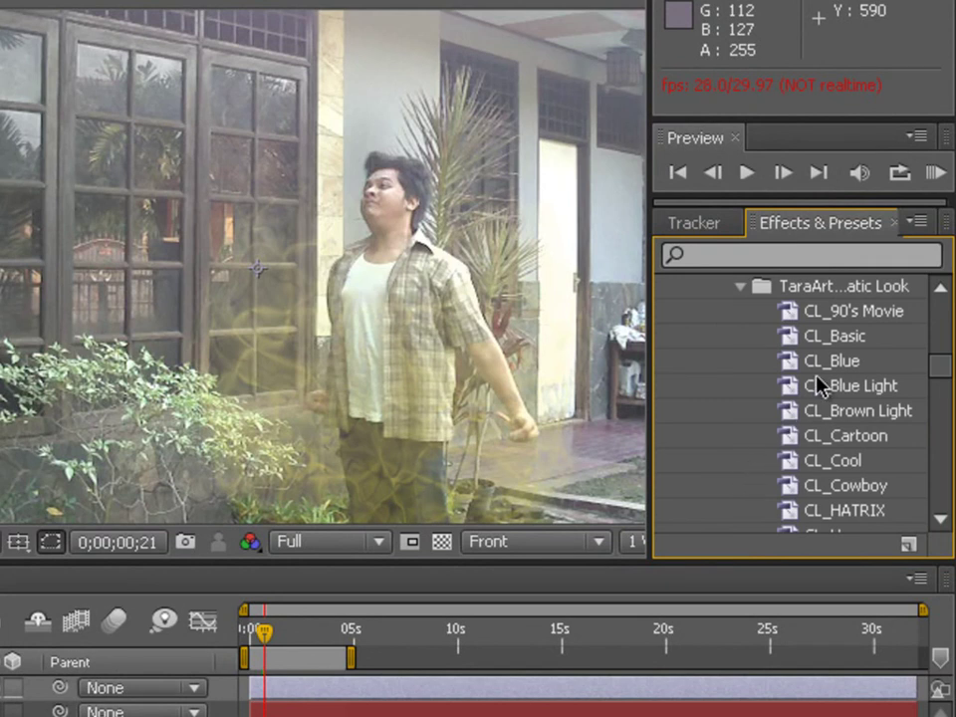
scroll(747, 393, "down", 2)
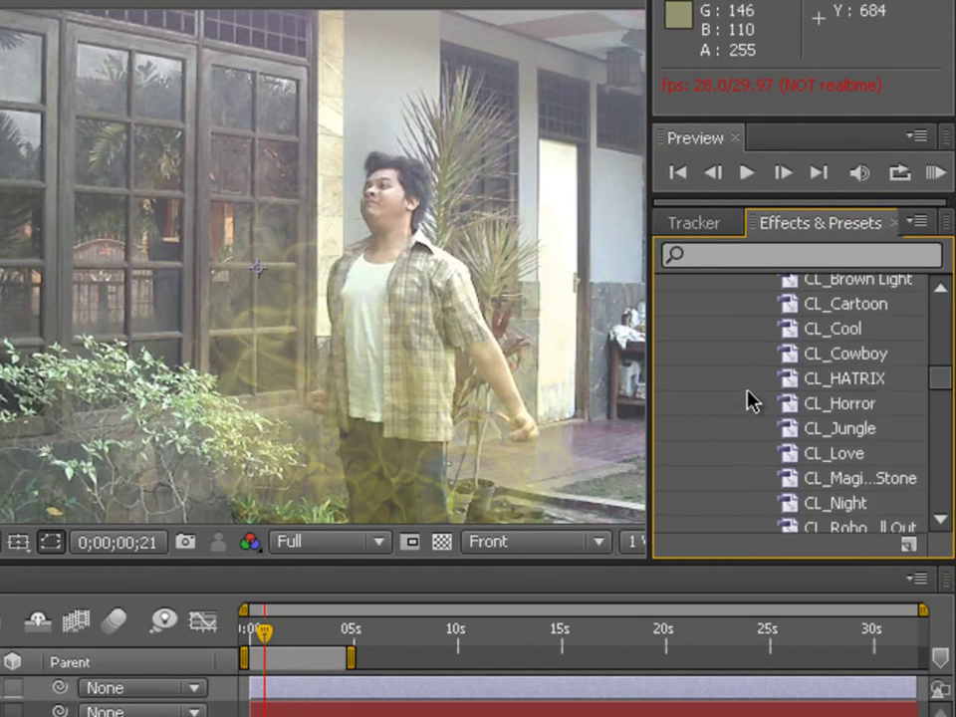
scroll(749, 403, "down", 2)
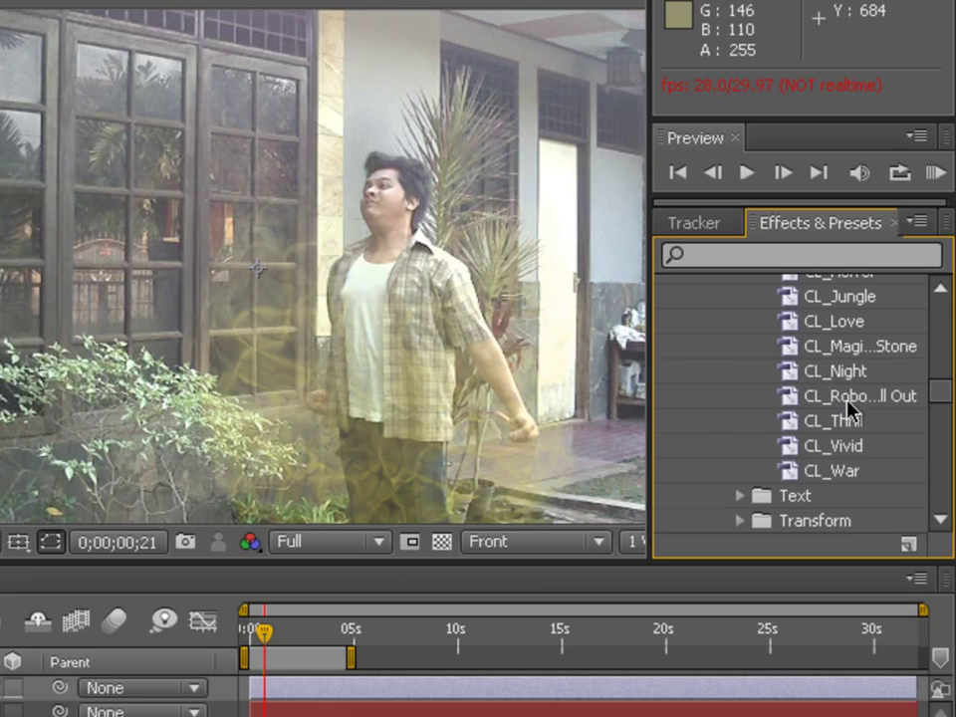
mouse_move(792, 406)
left_mouse_down()
mouse_move(320, 380)
mouse_move(416, 354)
left_mouse_up()
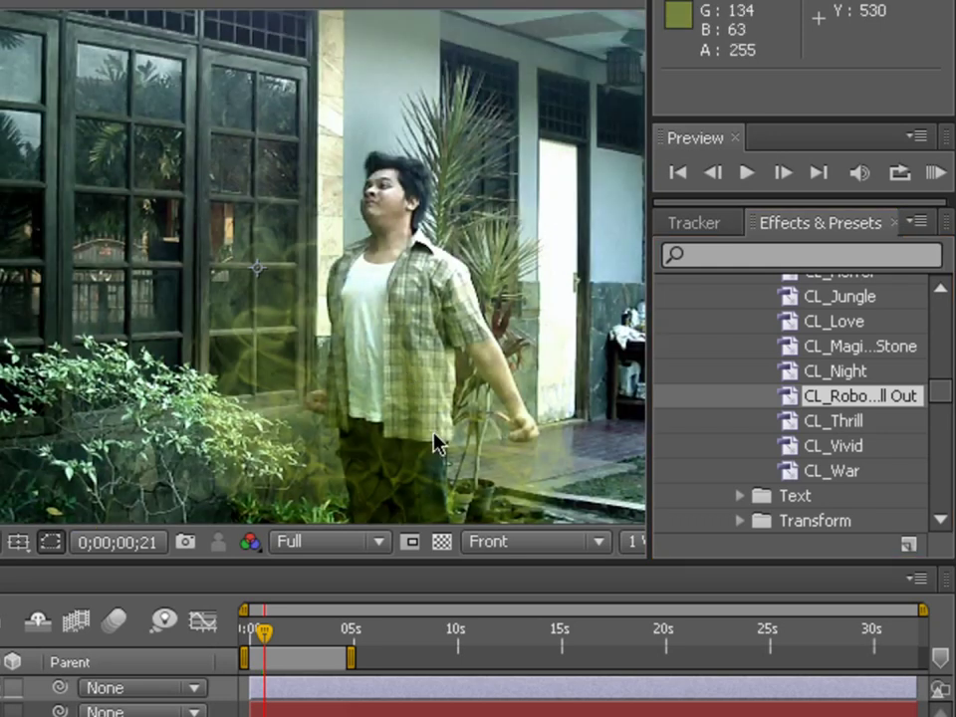
left_click_drag(267, 634, 309, 639)
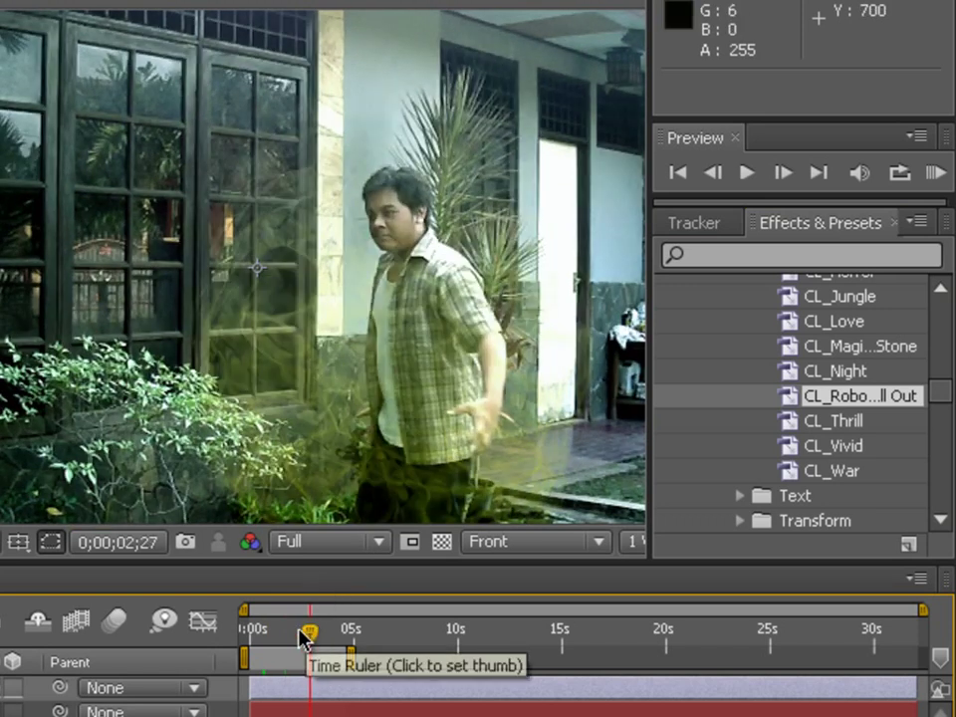
left_click(299, 633)
left_click(242, 635)
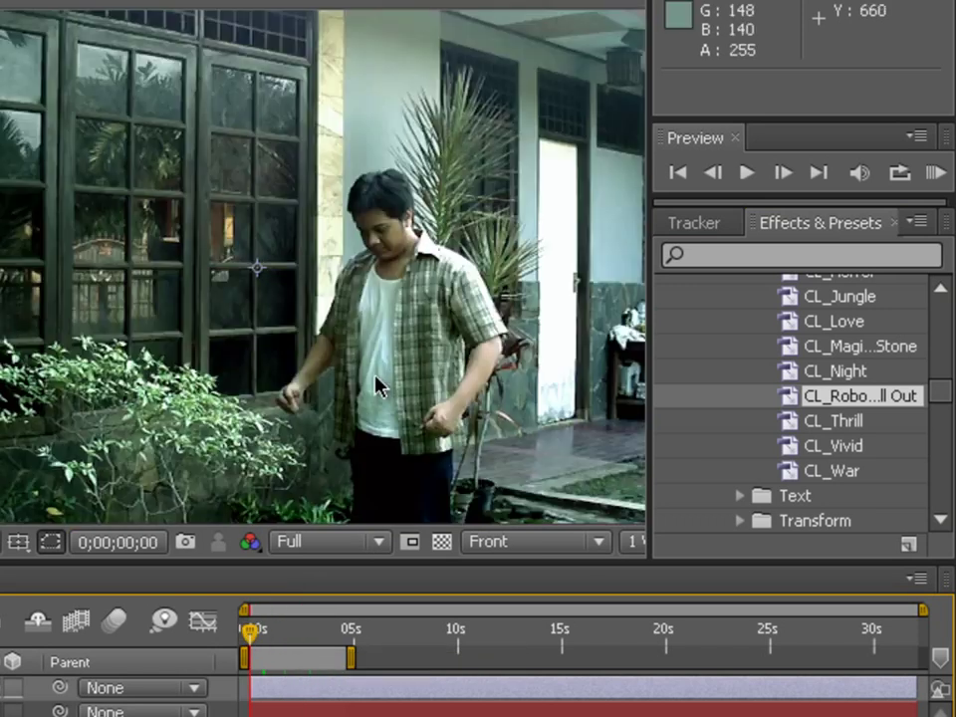
Reapply the robot look, then drag the CL_Night preset onto the adjustment layer.
double_click(717, 394)
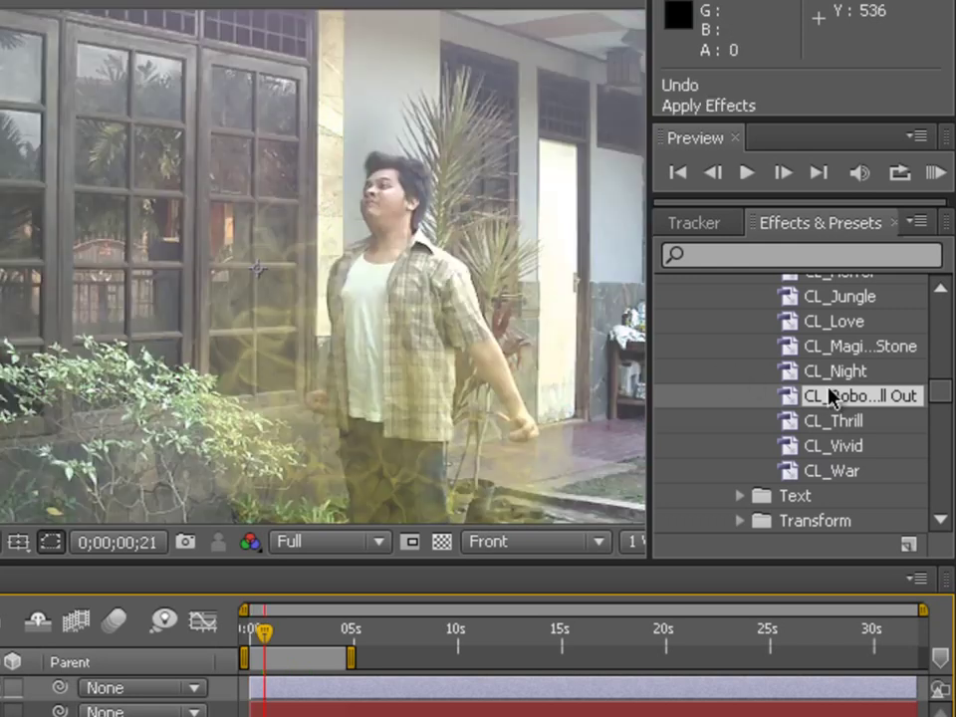
scroll(941, 391, "up", 3)
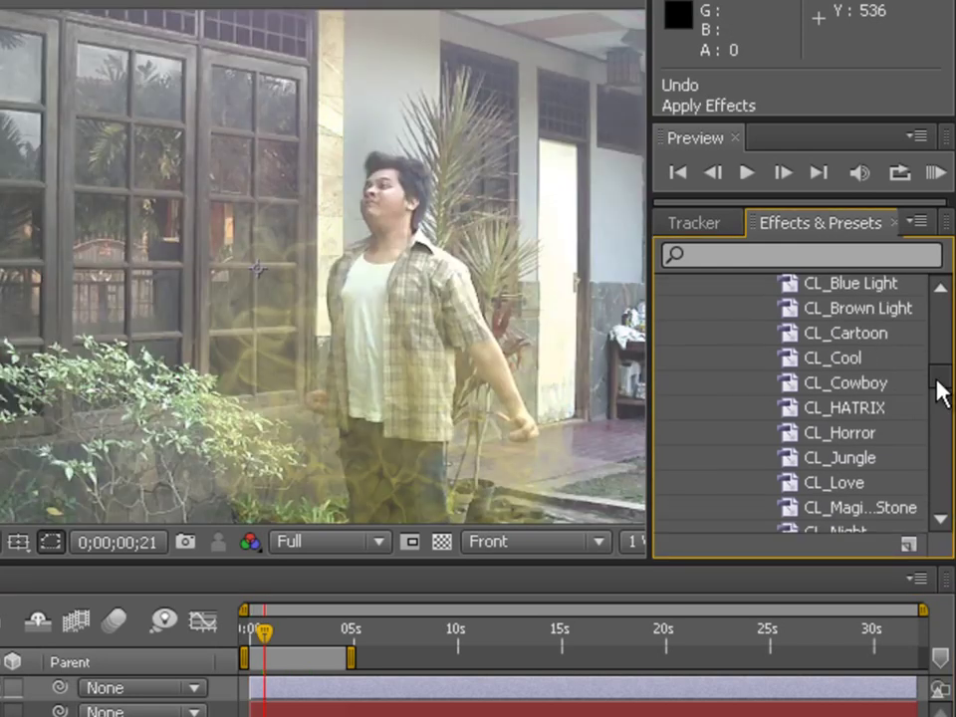
scroll(877, 429, "up", 3)
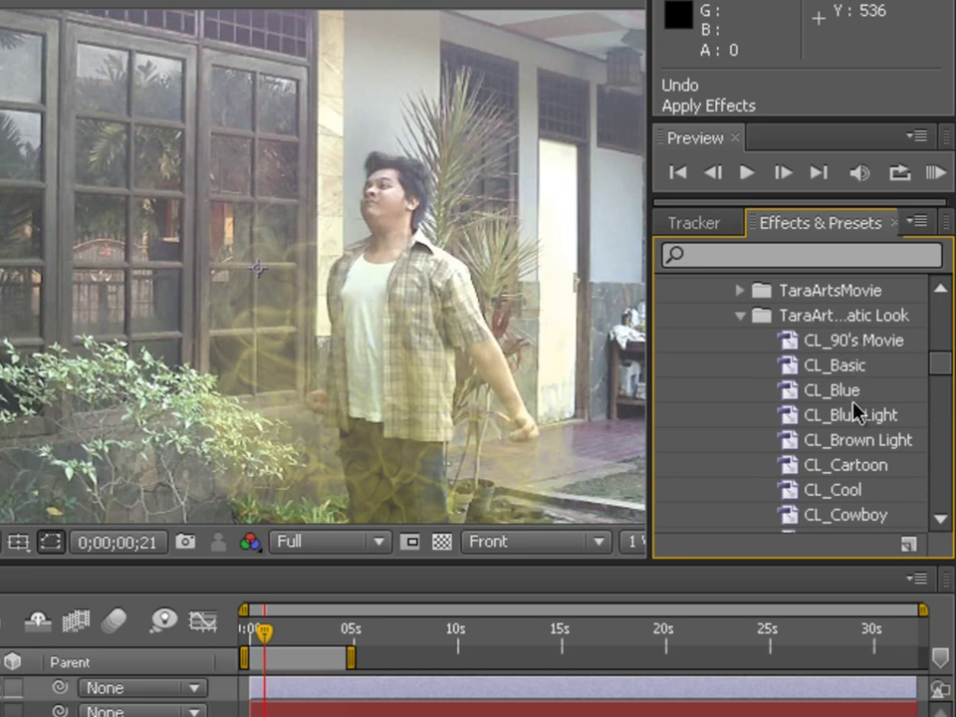
scroll(858, 411, "down", 3)
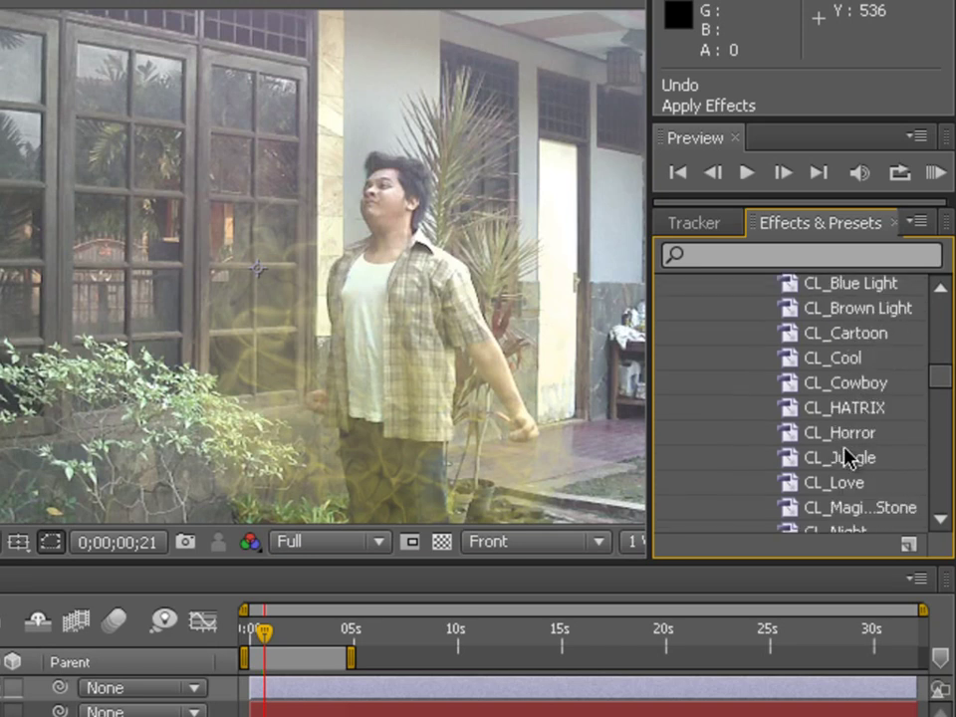
scroll(843, 478, "down", 2)
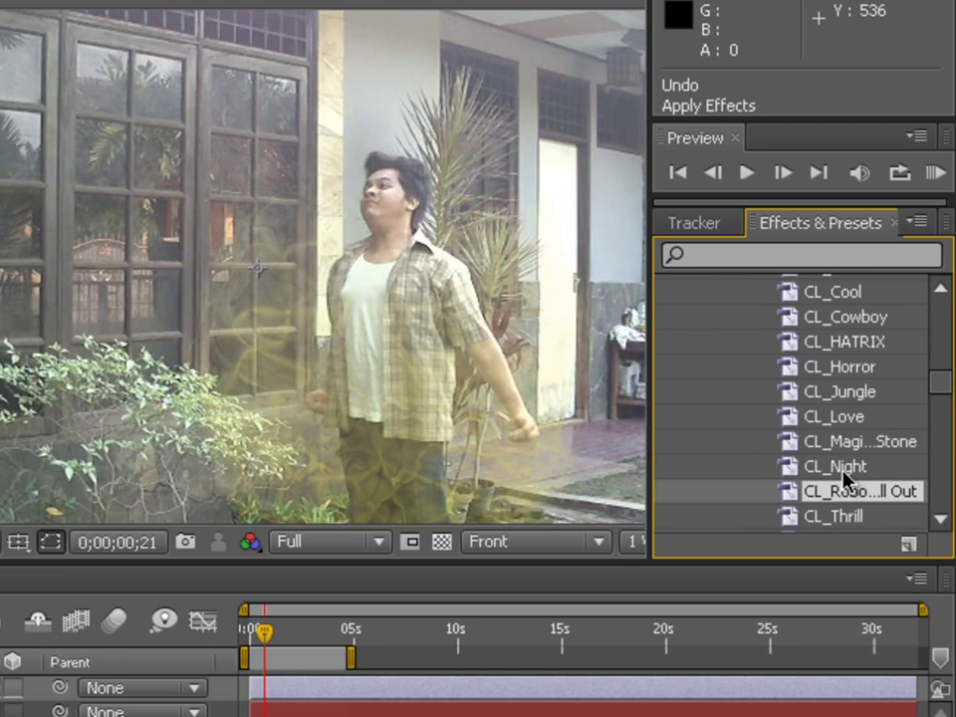
left_click(840, 468)
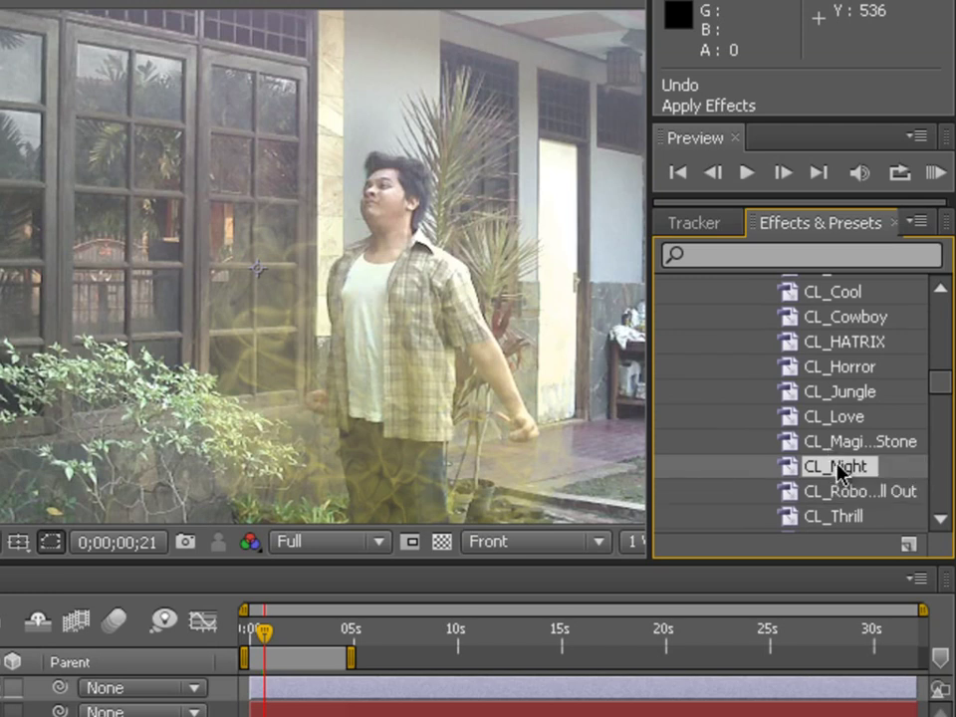
mouse_move(848, 469)
left_mouse_down()
mouse_move(619, 438)
mouse_move(245, 288)
mouse_move(256, 286)
left_mouse_up()
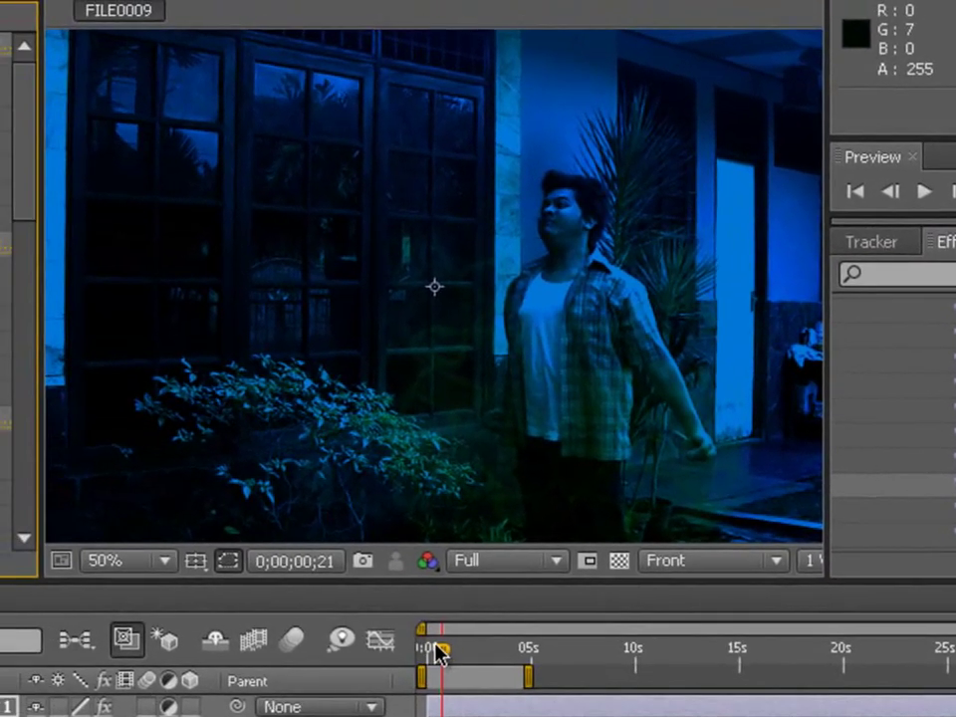
Scrub the timeline near the start and compare 25% and 50% zoom to preview the night look.
mouse_move(441, 655)
left_mouse_down()
mouse_move(478, 665)
mouse_move(480, 655)
left_mouse_up()
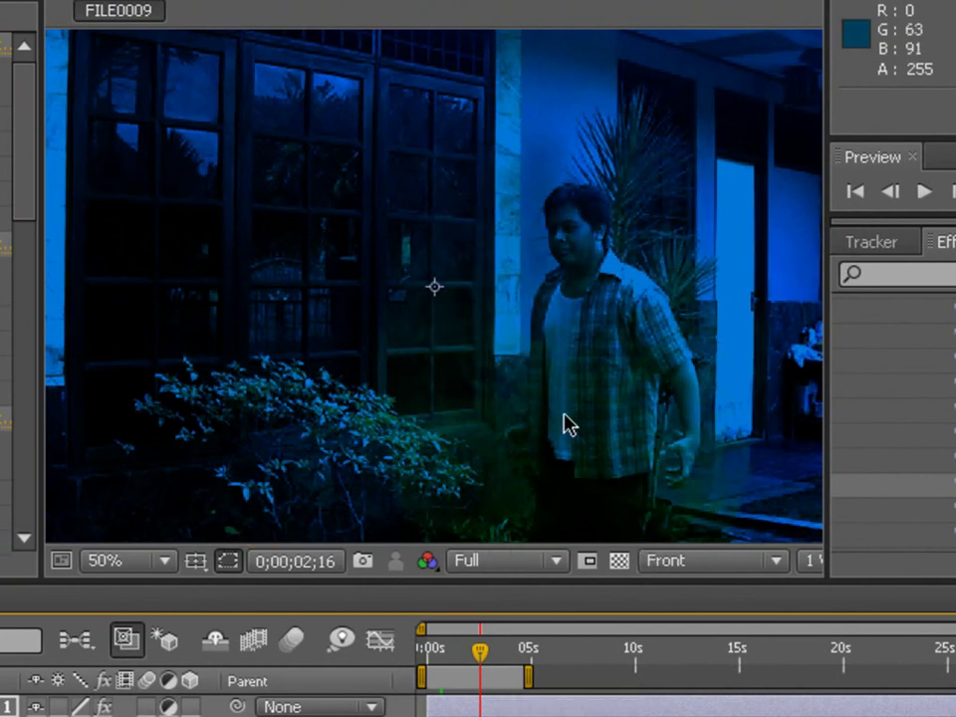
key("comma")
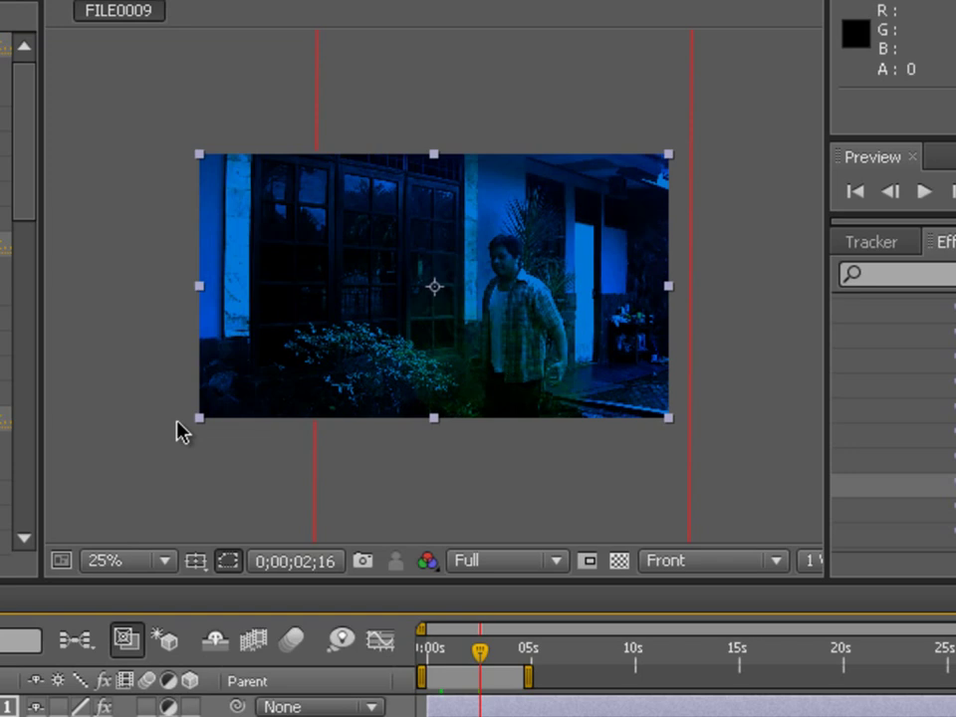
key("period")
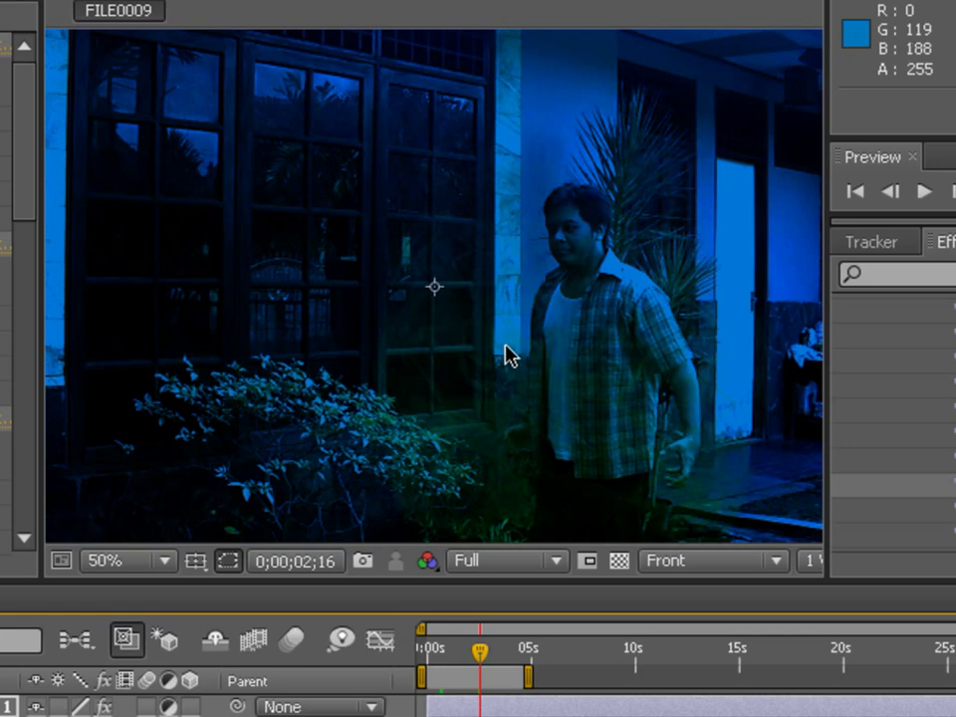
key("comma")
key("period")
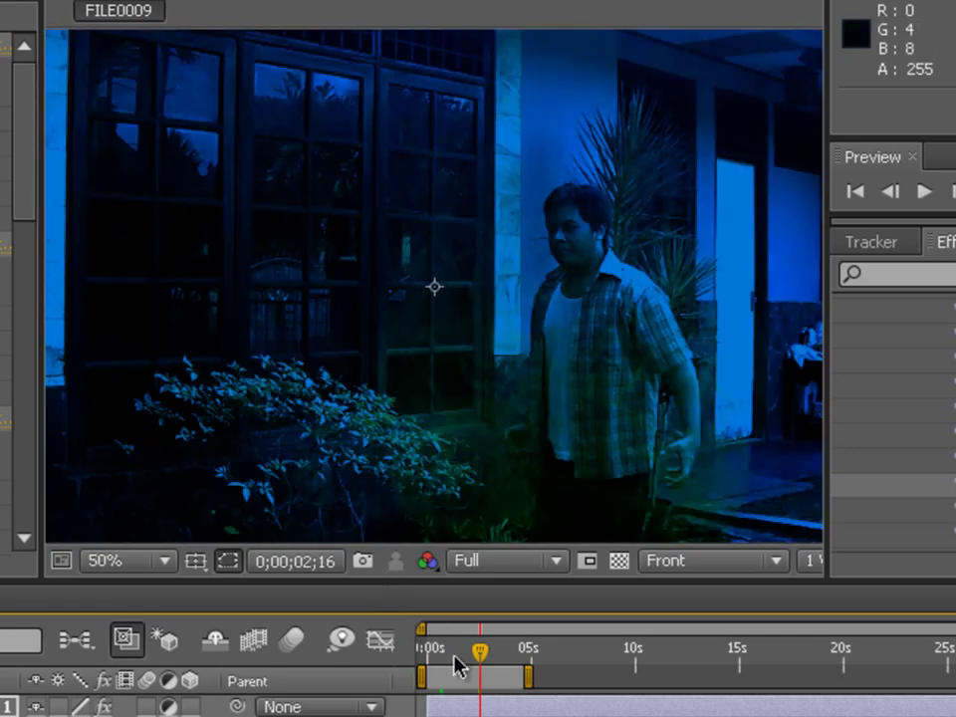
left_click(454, 668)
left_click(435, 663)
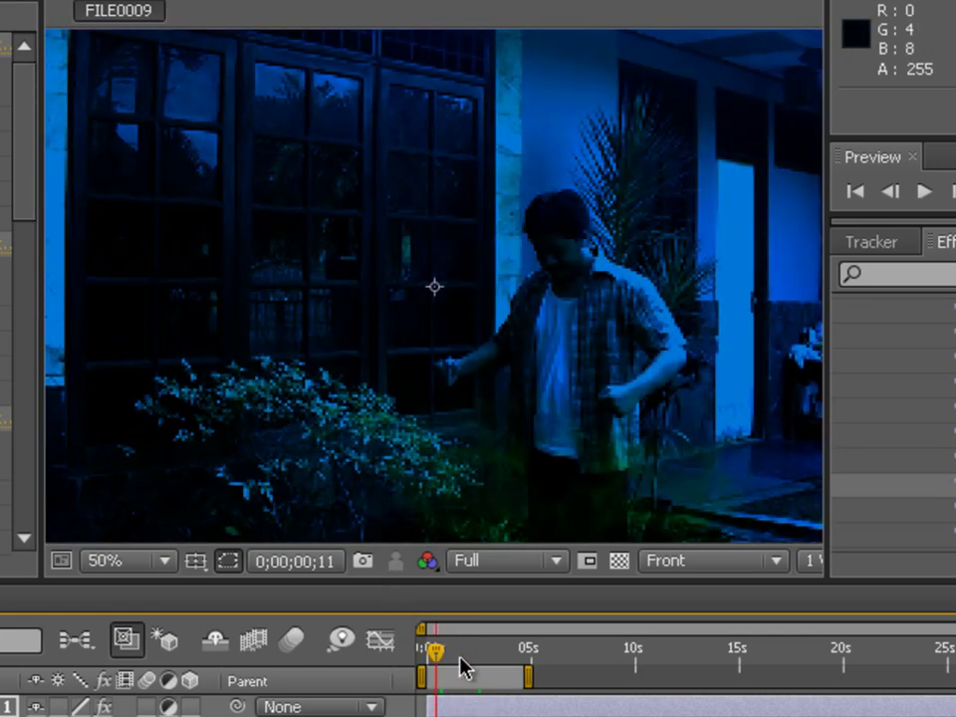
left_click_drag(436, 663, 487, 670)
Undo the CL_Night look and reapply the CL_Robots preset onto Adjustment Layer 1.
key("ctrl+z")
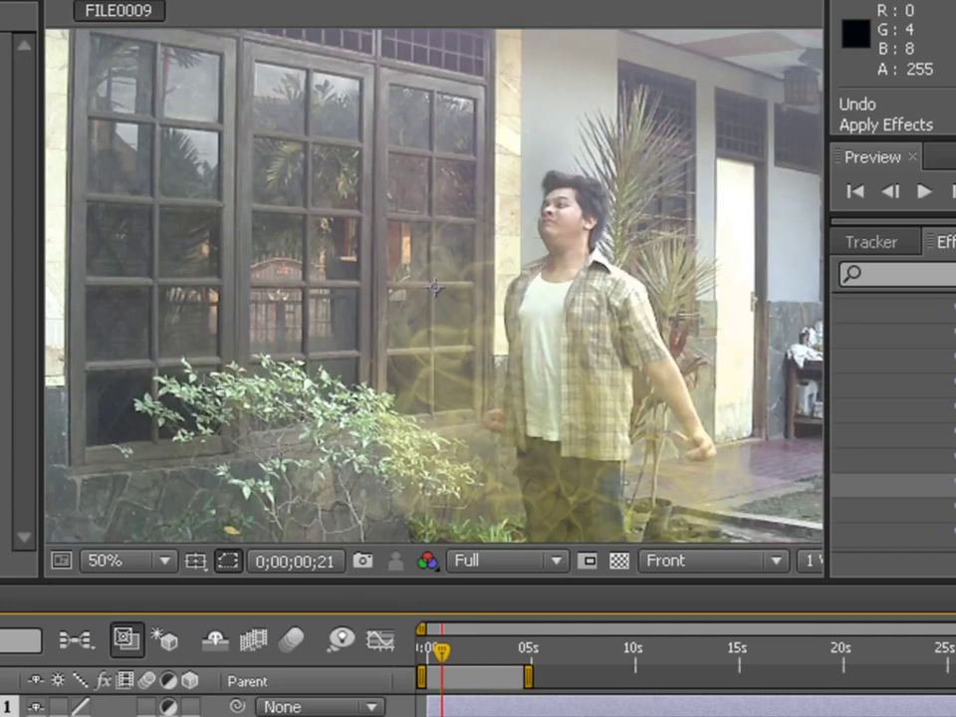
key("ctrl+5")
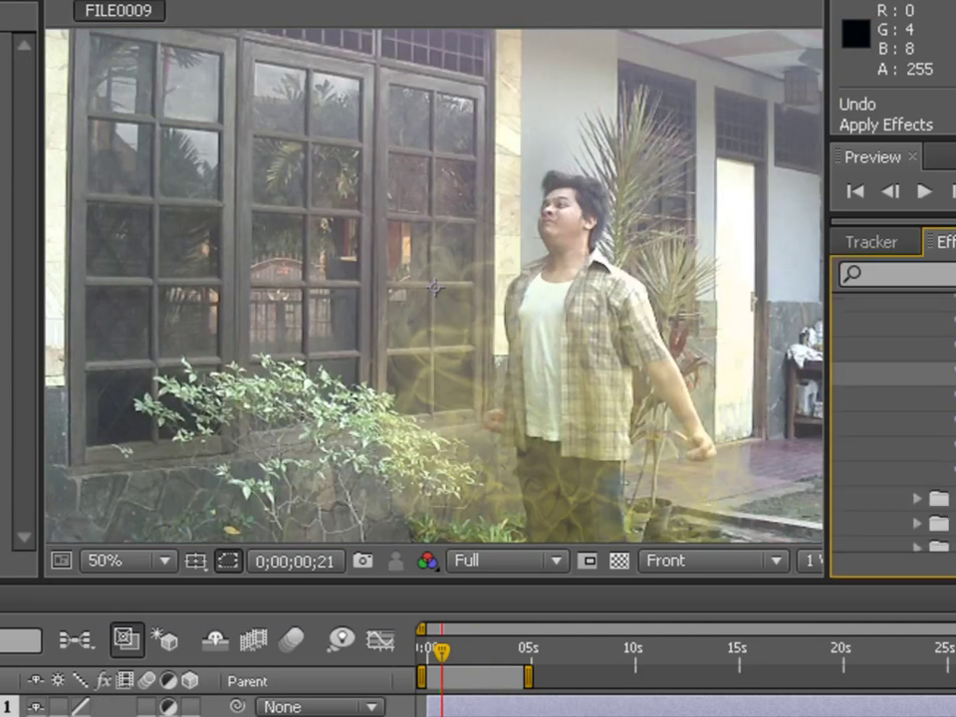
left_click_drag(892, 396, 552, 351)
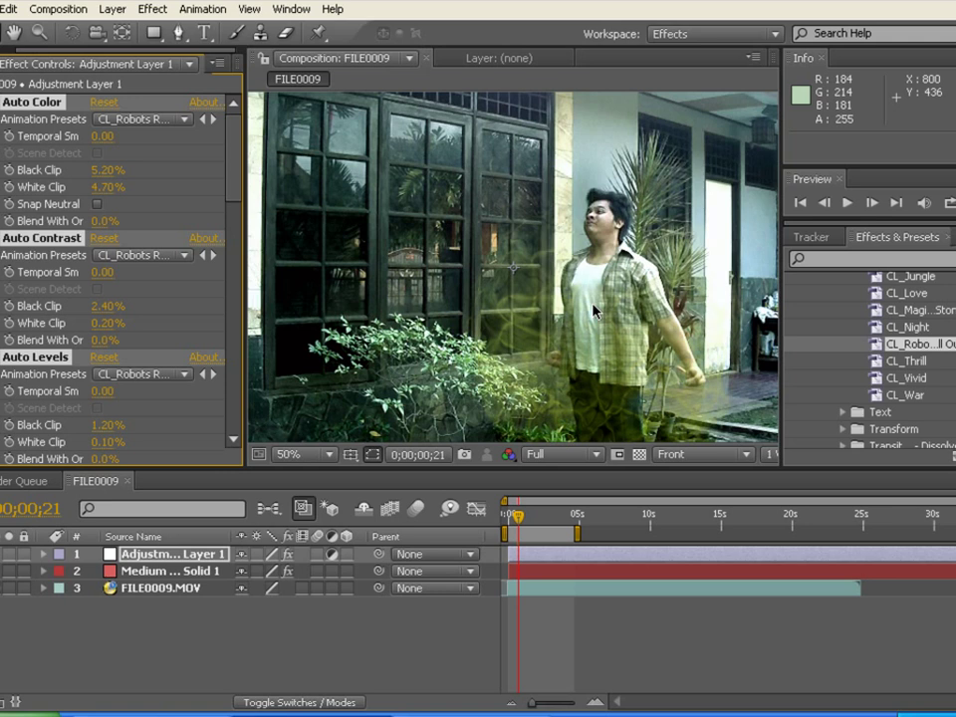
Scrub to preview the green look, collapse TaraArts, and select Spirit Ball under Dragon Ball.
left_click(515, 520)
left_click_drag(555, 528, 528, 519)
scroll(841, 328, "up", 10)
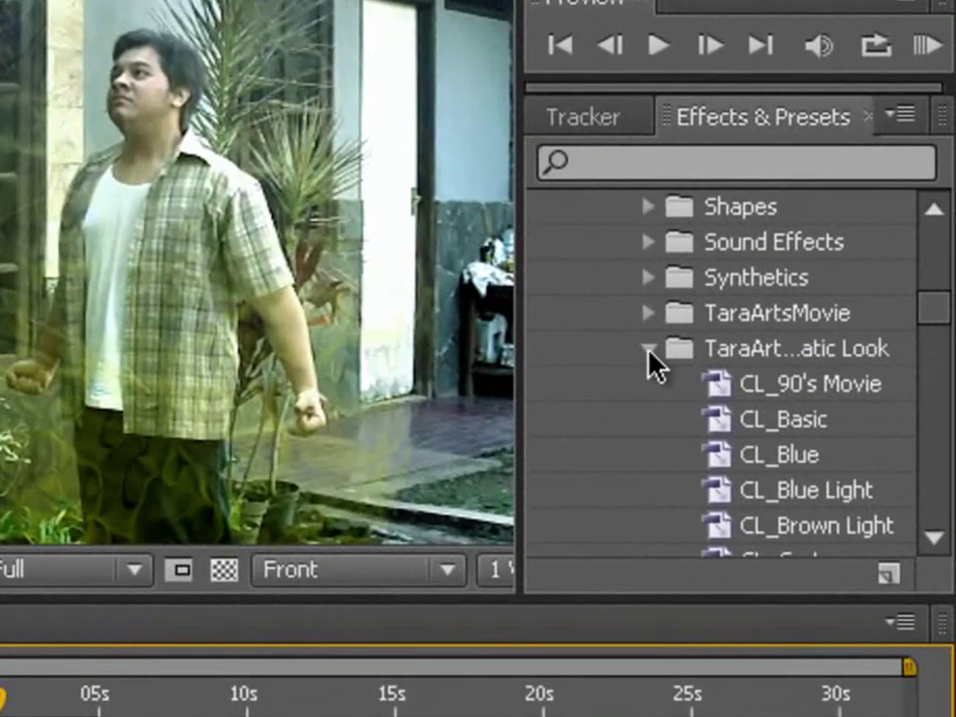
left_click(646, 350)
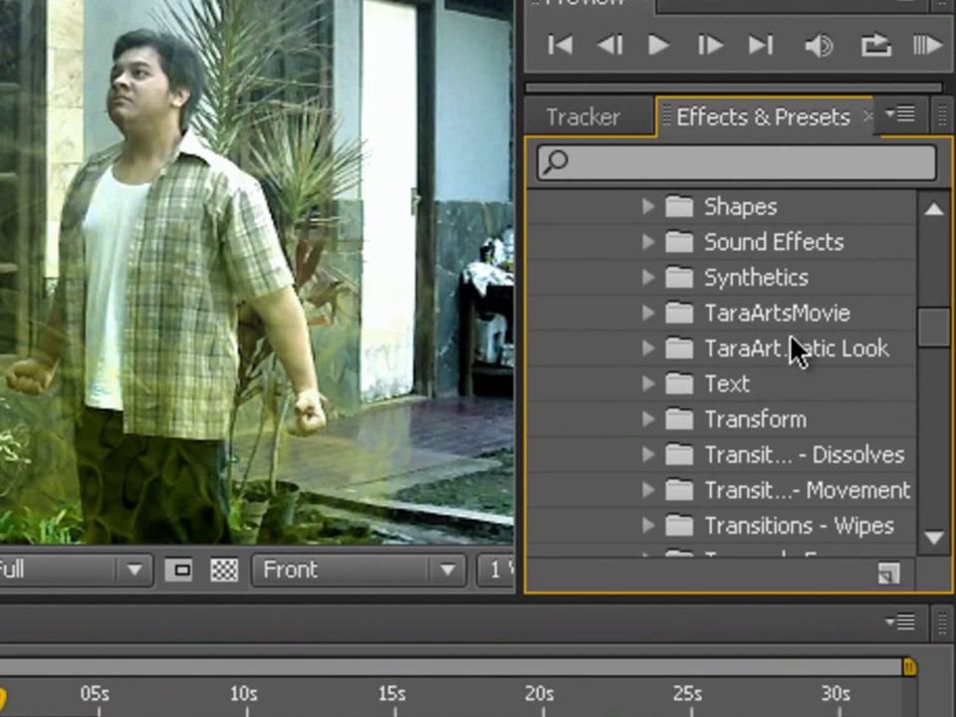
scroll(794, 351, "up", 5)
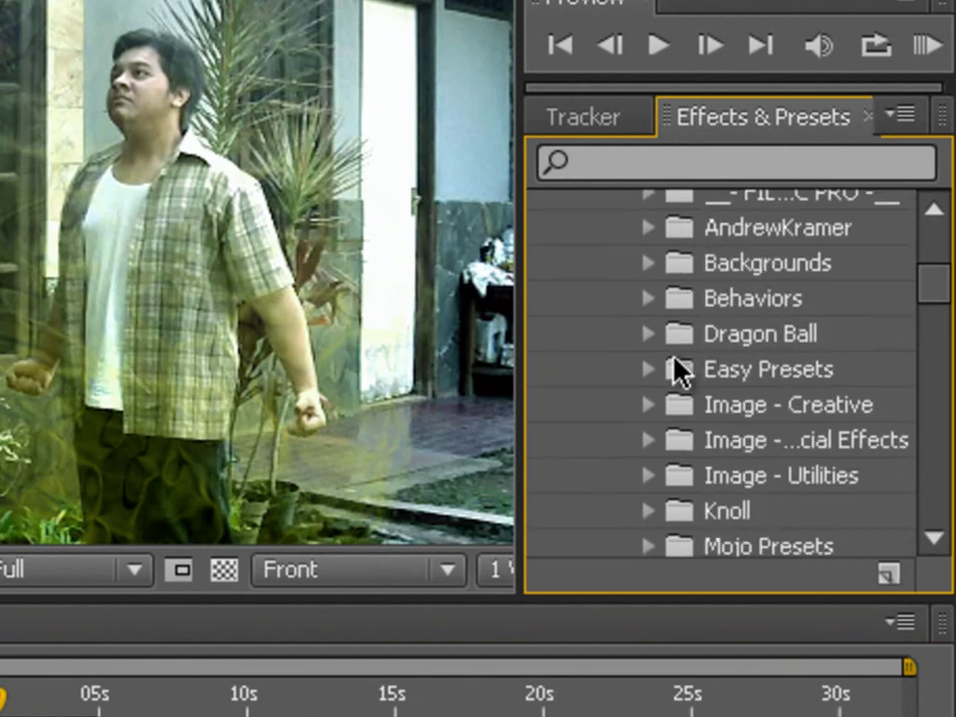
left_click(649, 338)
left_click(778, 409)
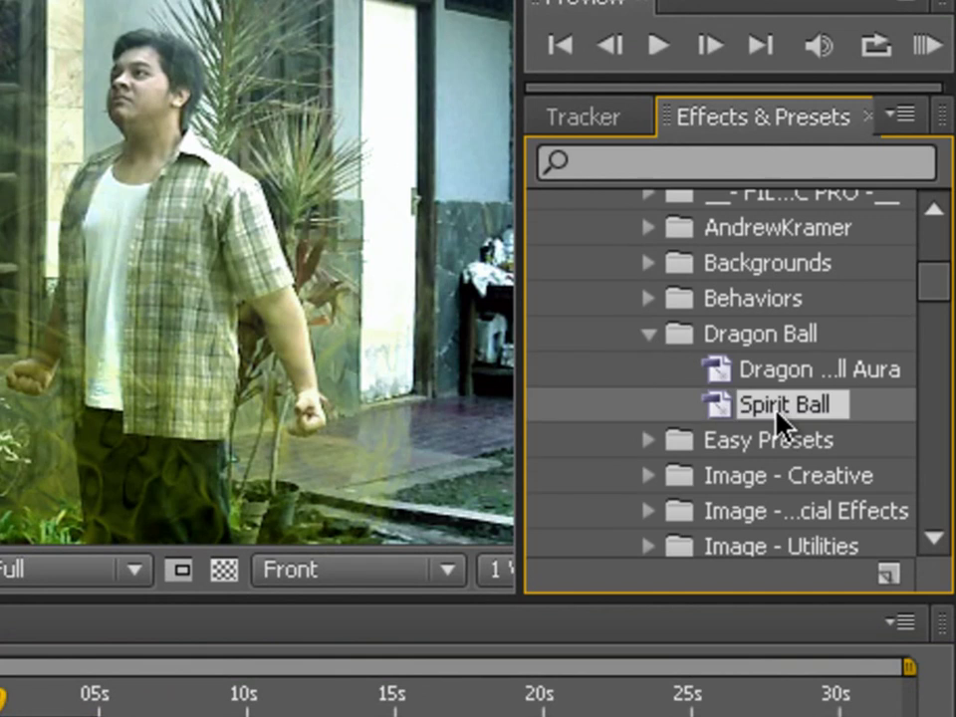